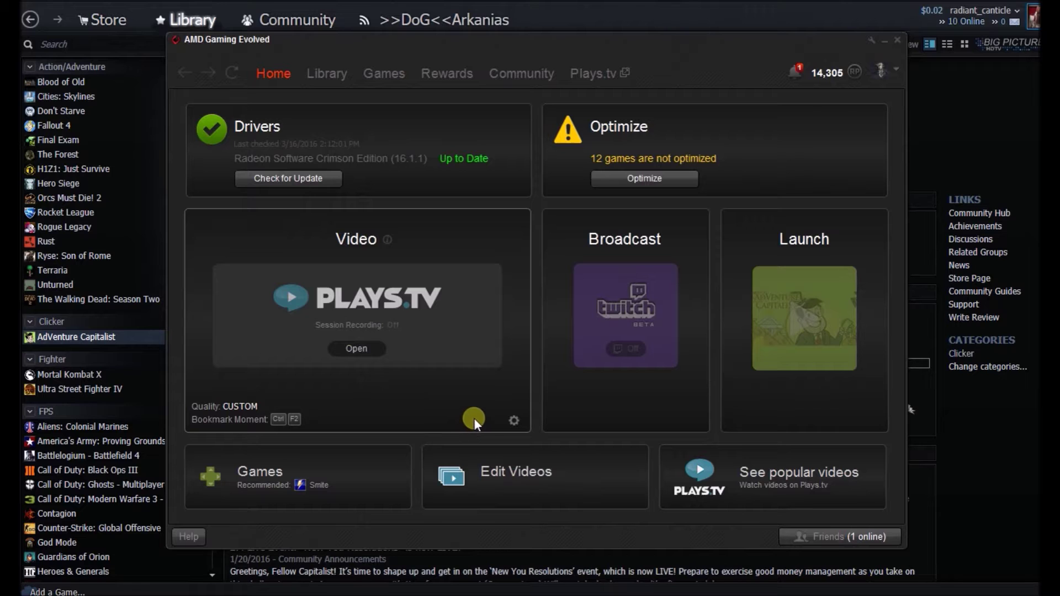
# Bring the Plays.tv client window forward, scroll through it, then minimize it
pyautogui.moveTo(881, 595)
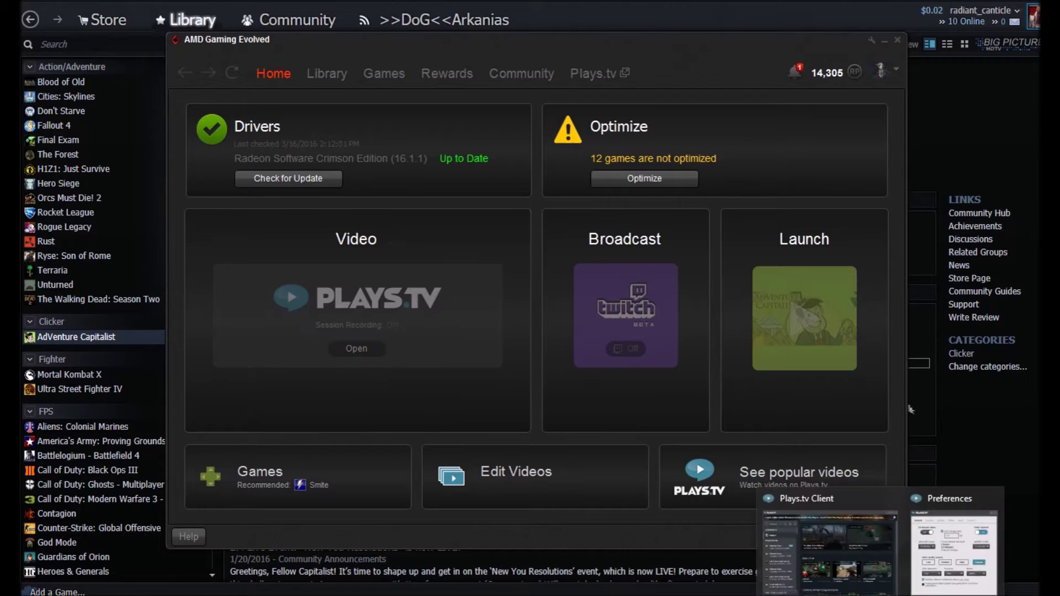
pyautogui.click(862, 574)
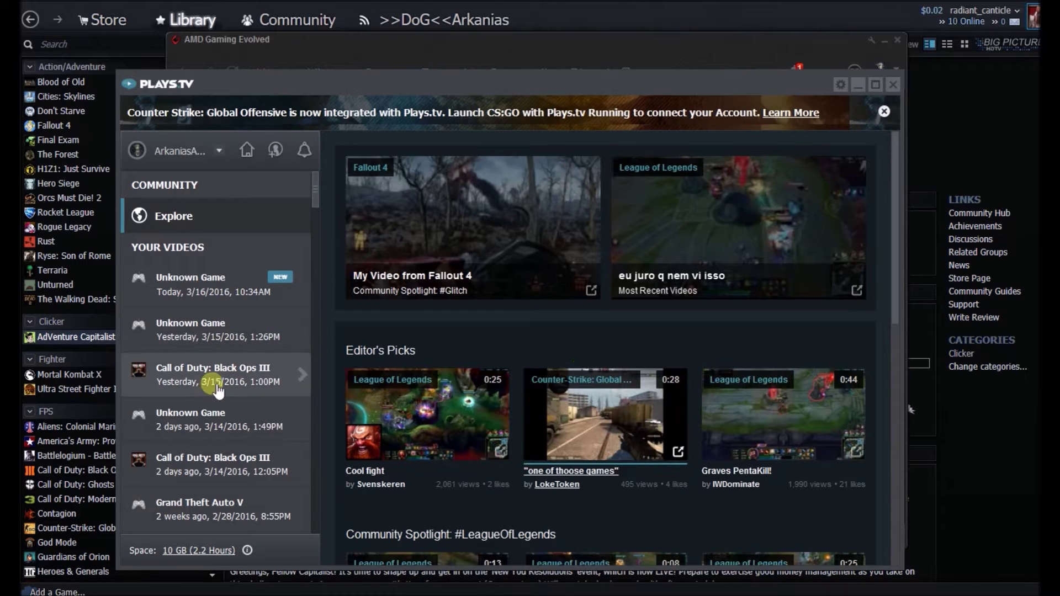
pyautogui.scroll(-4, 243, 386)
pyautogui.scroll(4, 241, 455)
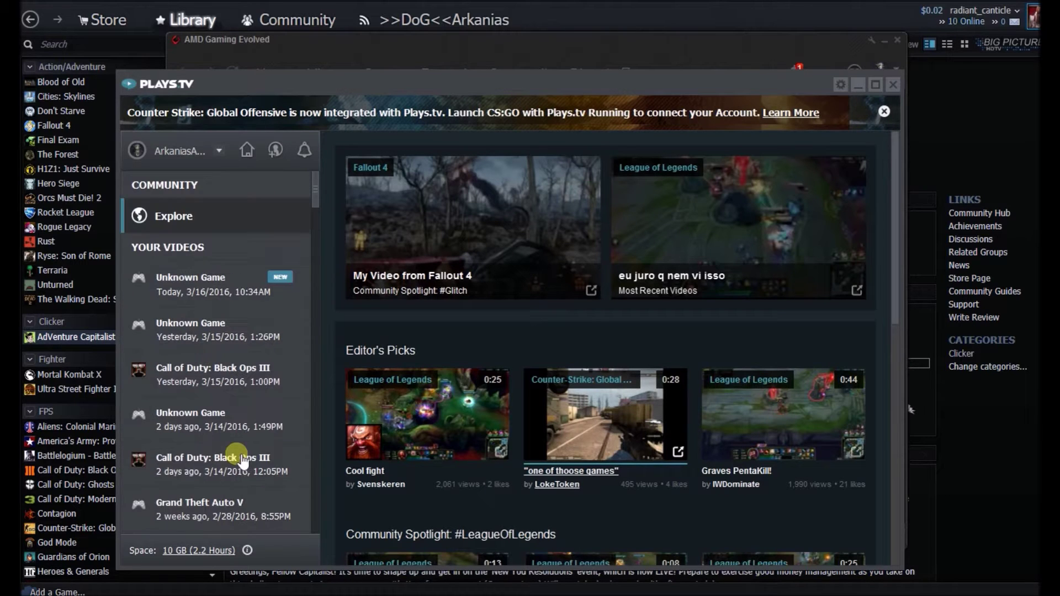
pyautogui.click(857, 90)
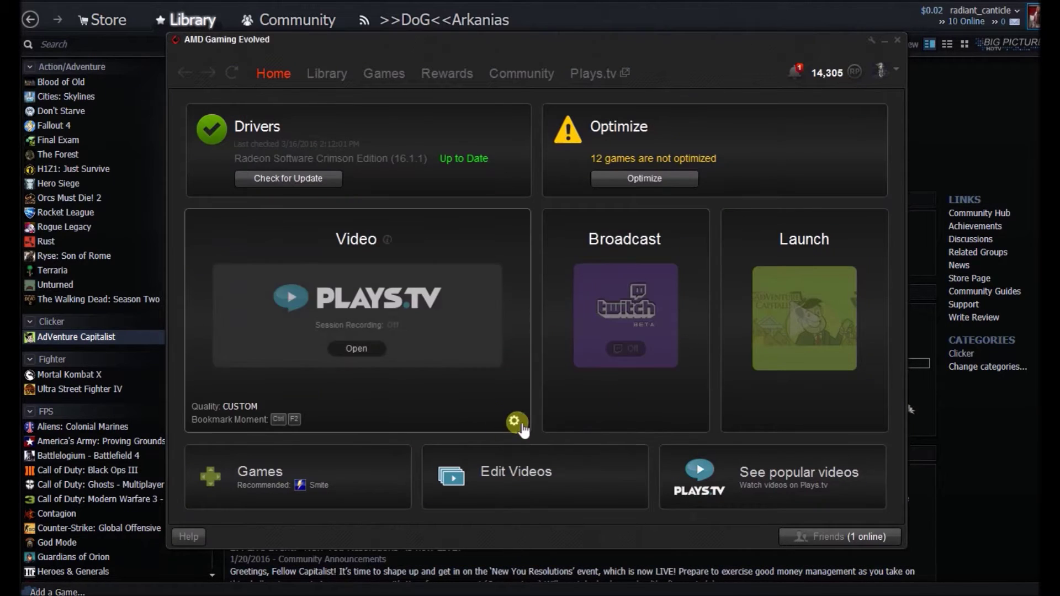
# Open the Plays.tv video recording settings, check the auto-managed storage size, and view the Hotkeys page
pyautogui.click(516, 422)
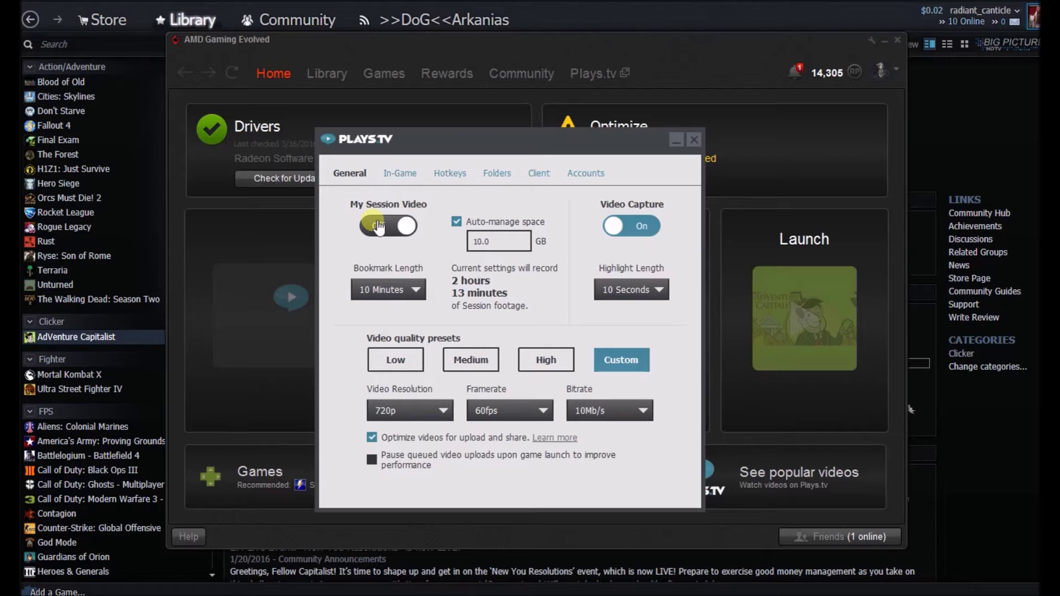
pyautogui.click(475, 241)
pyautogui.click(452, 173)
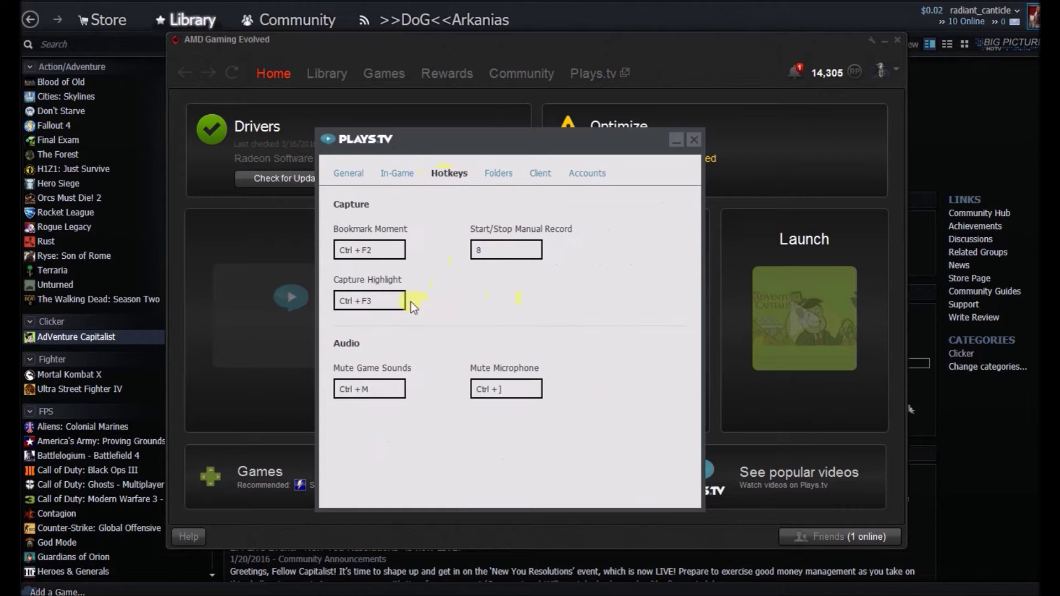
# On the General page, change Highlight Length to 2 Minutes, then back to 10 Seconds
pyautogui.click(349, 173)
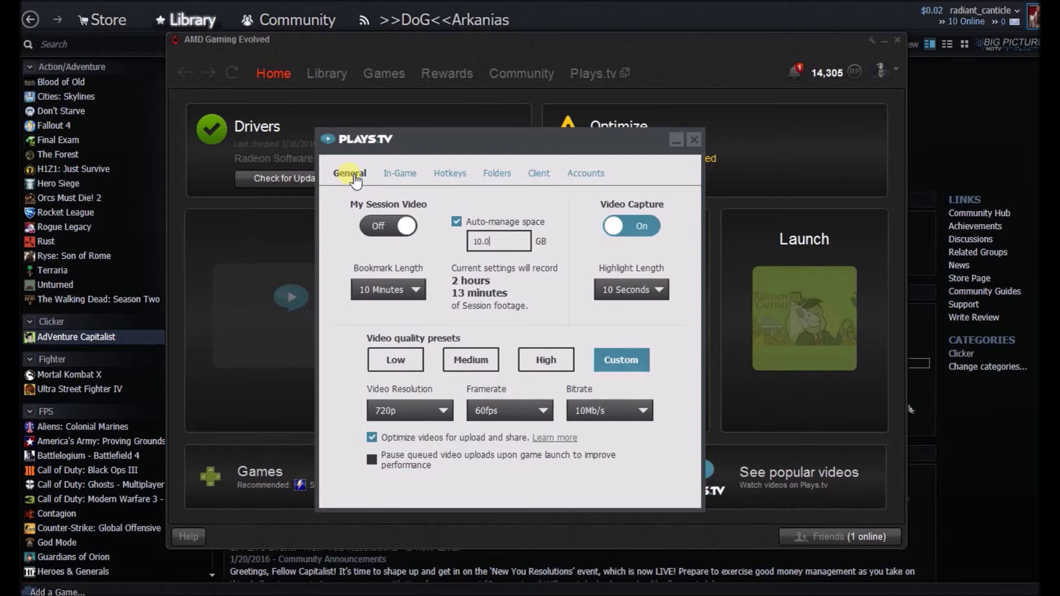
pyautogui.click(631, 290)
pyautogui.scroll(-2, 629, 443)
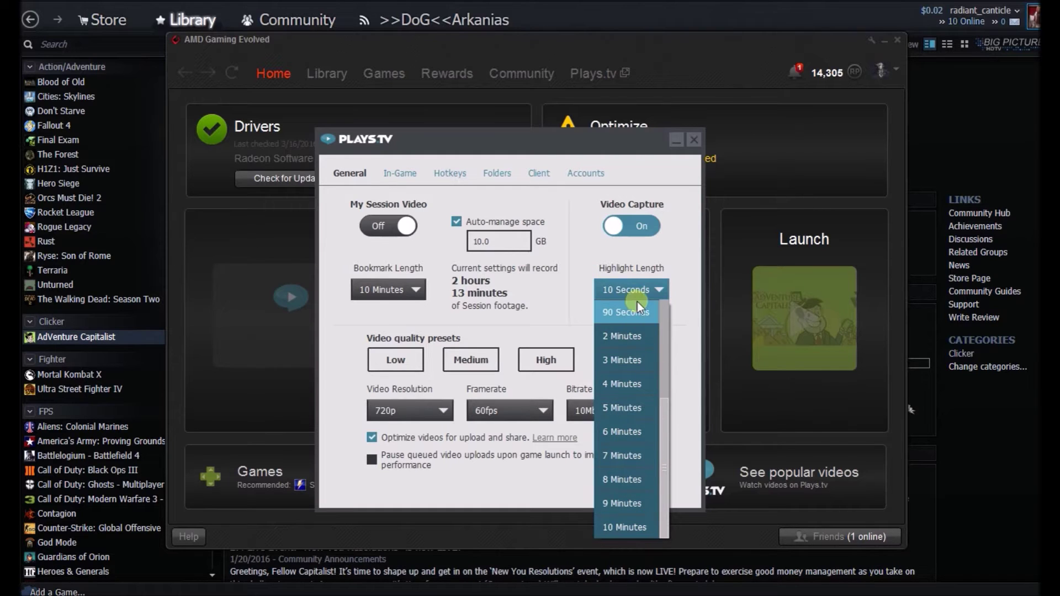
pyautogui.click(632, 338)
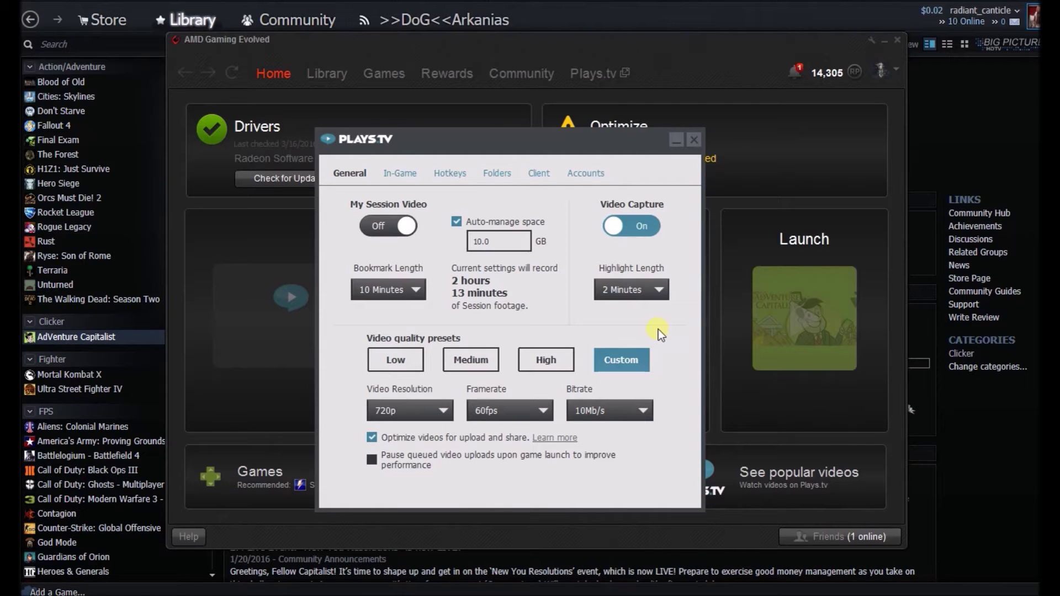
pyautogui.click(659, 289)
pyautogui.scroll(3, 645, 357)
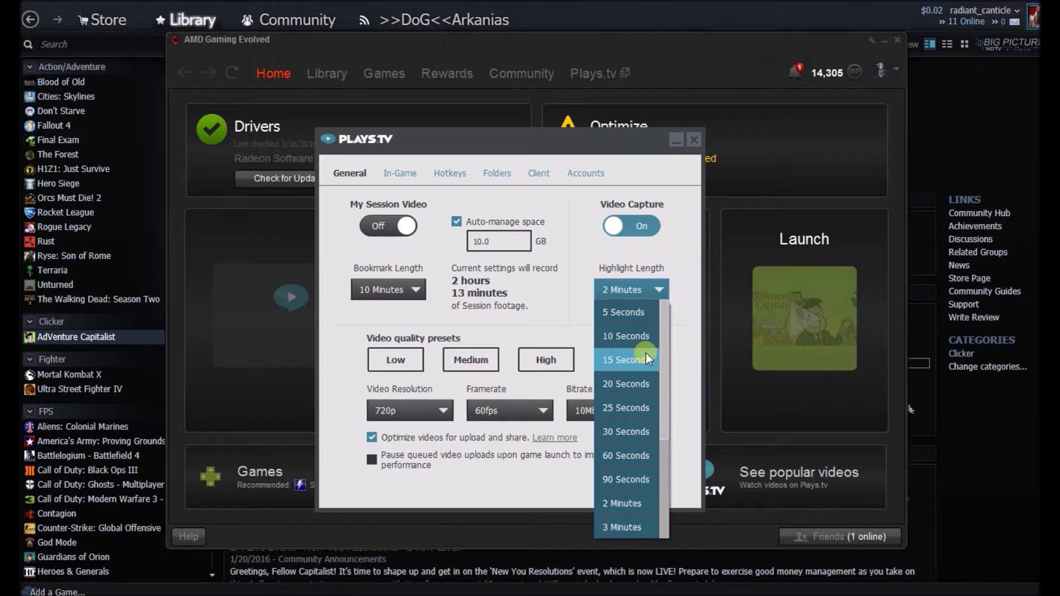
pyautogui.click(640, 337)
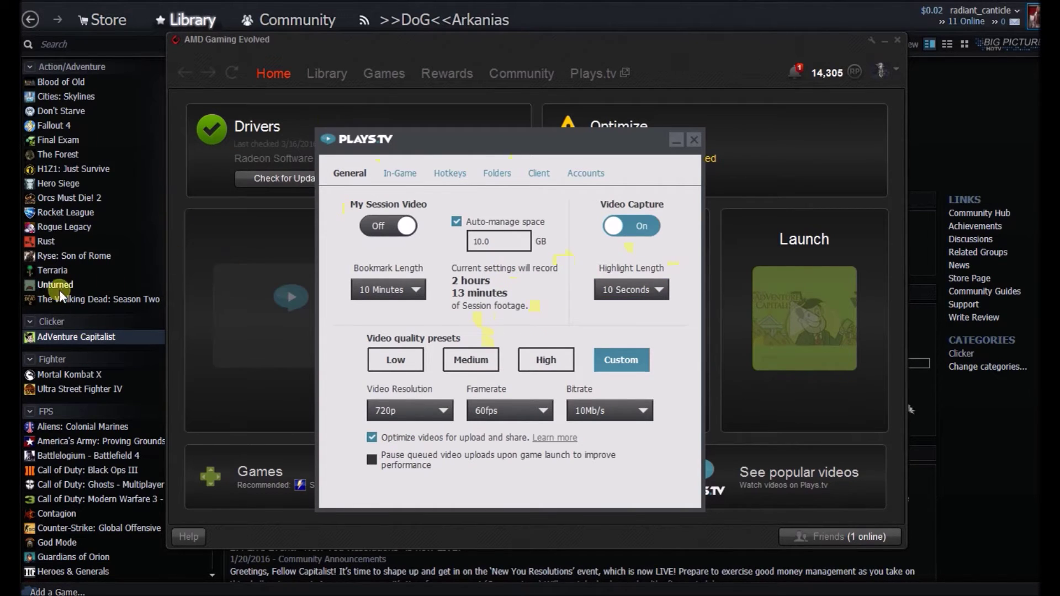
# Launch AdVenture Capitalist from the Steam library with the default configuration
pyautogui.doubleClick(80, 336)
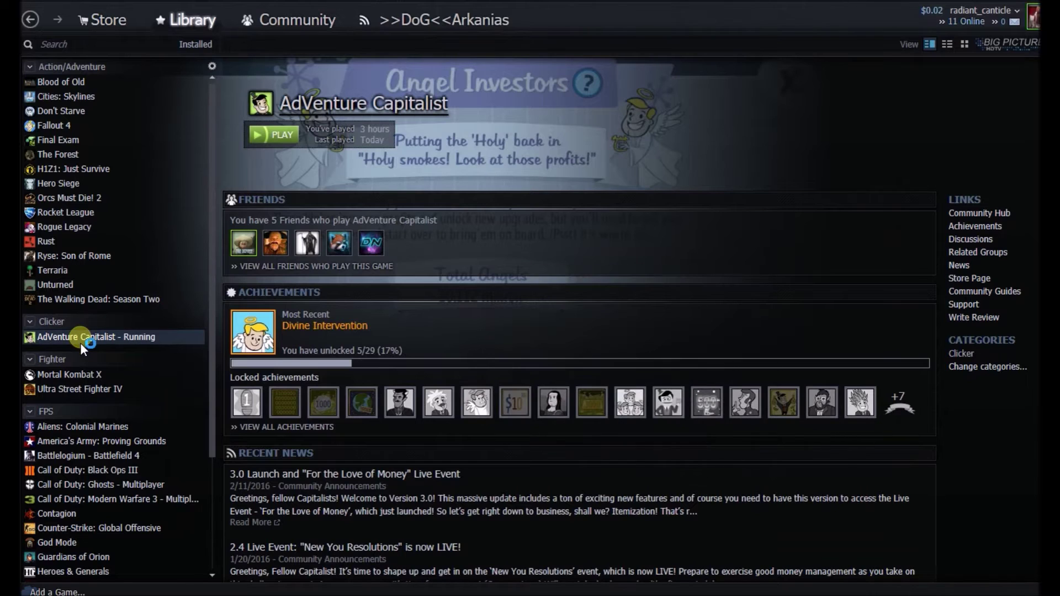
pyautogui.click(589, 444)
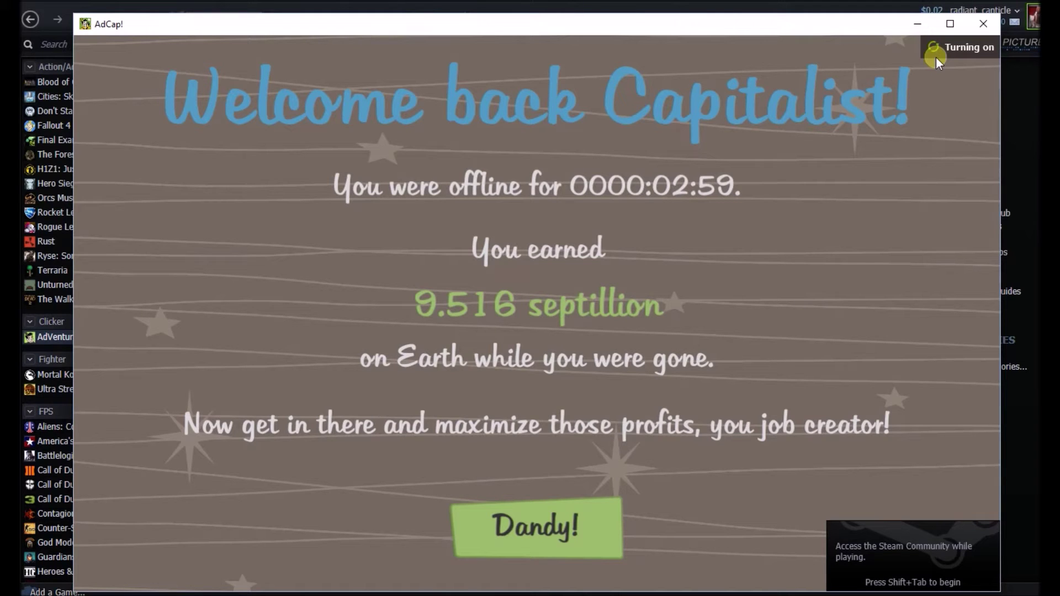
# Dismiss the offline earnings message and hire the first available manager
pyautogui.click(591, 520)
pyautogui.click(172, 309)
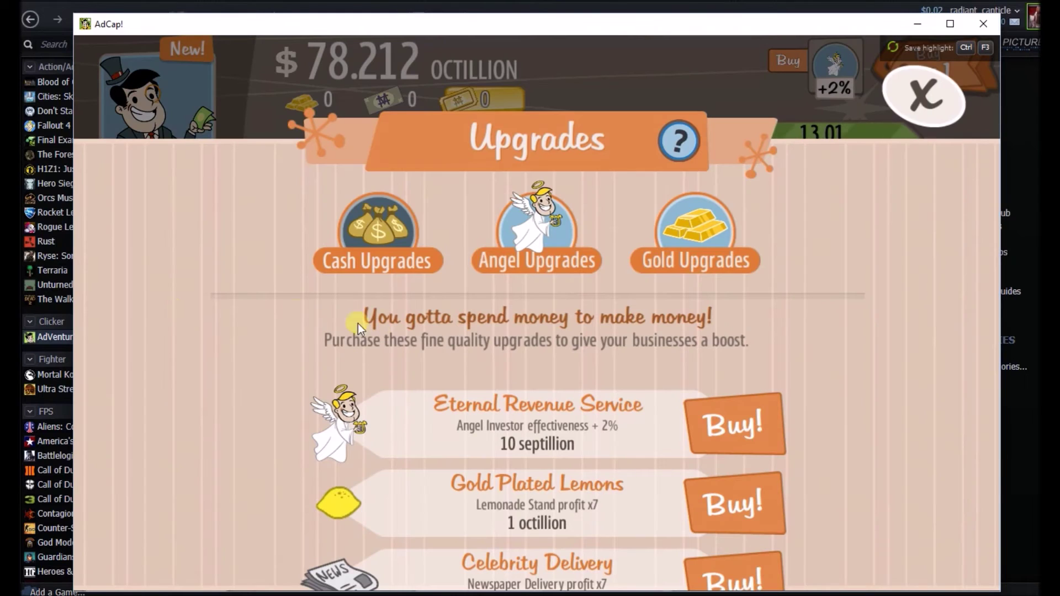
pyautogui.press('Escape')
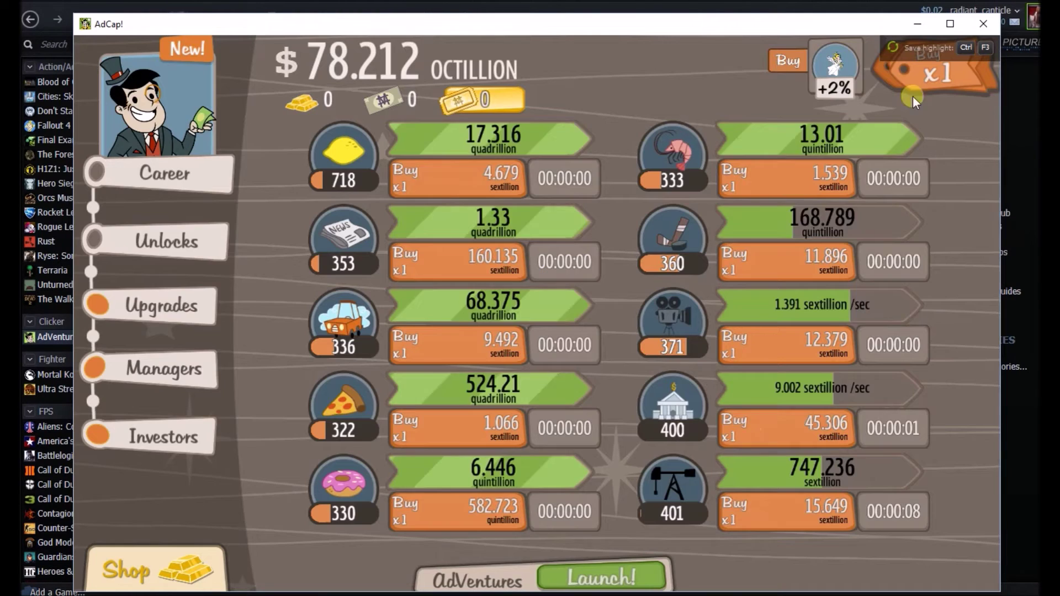
pyautogui.click(209, 374)
pyautogui.click(684, 375)
pyautogui.click(932, 108)
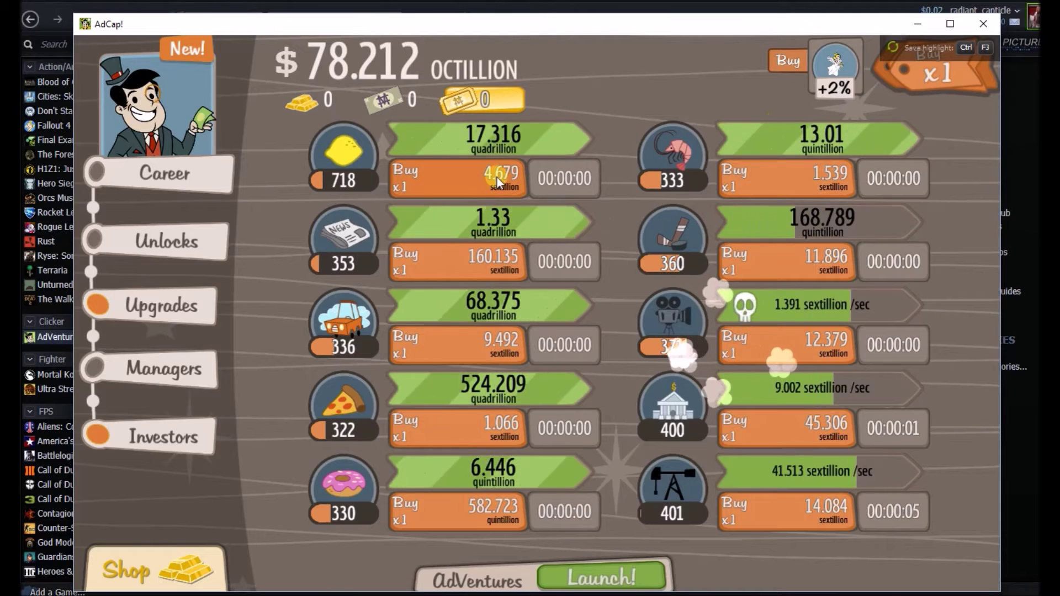
# Buy lemon stands up to 728, save a highlight with Ctrl+F3, and close the game
pyautogui.click(496, 177)
pyautogui.click(492, 181)
pyautogui.click(491, 181)
pyautogui.click(491, 181)
pyautogui.click(491, 181)
pyautogui.click(491, 181)
pyautogui.click(491, 181)
pyautogui.click(491, 181)
pyautogui.click(492, 181)
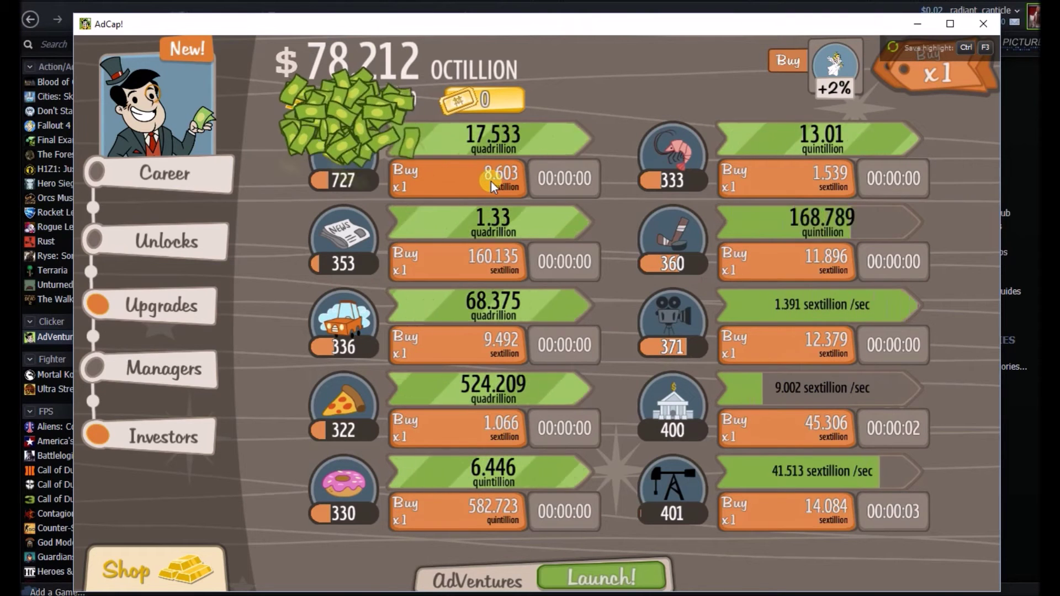
pyautogui.click(499, 180)
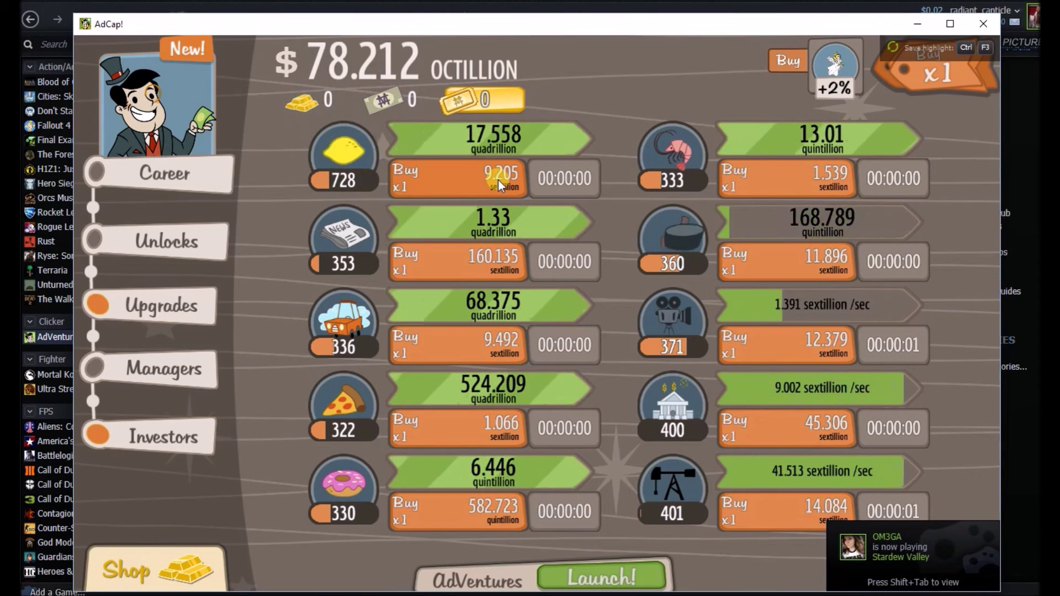
pyautogui.hotkey('ctrl', 'F3')
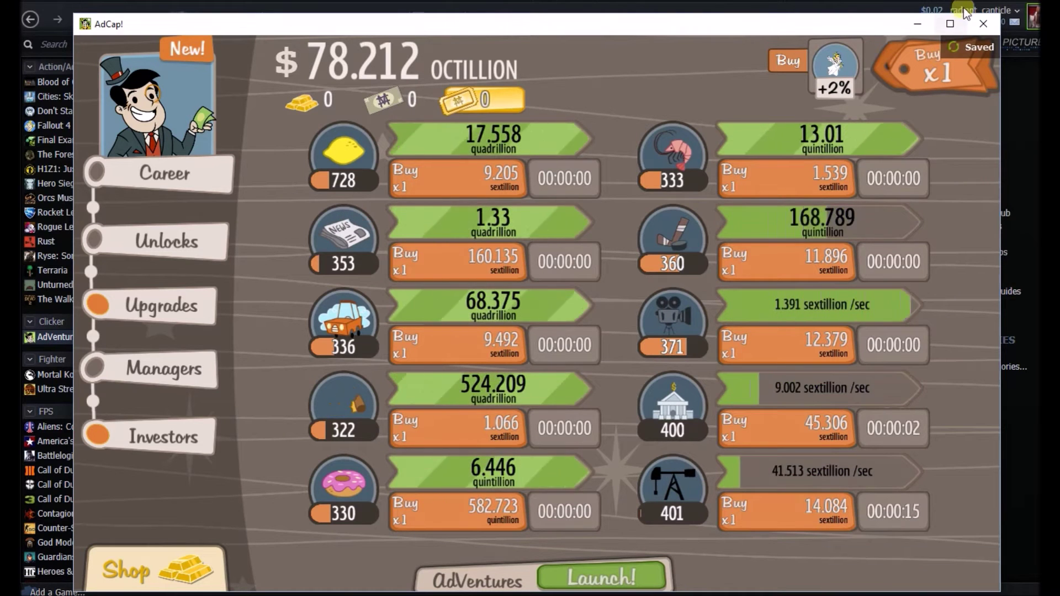
pyautogui.click(983, 22)
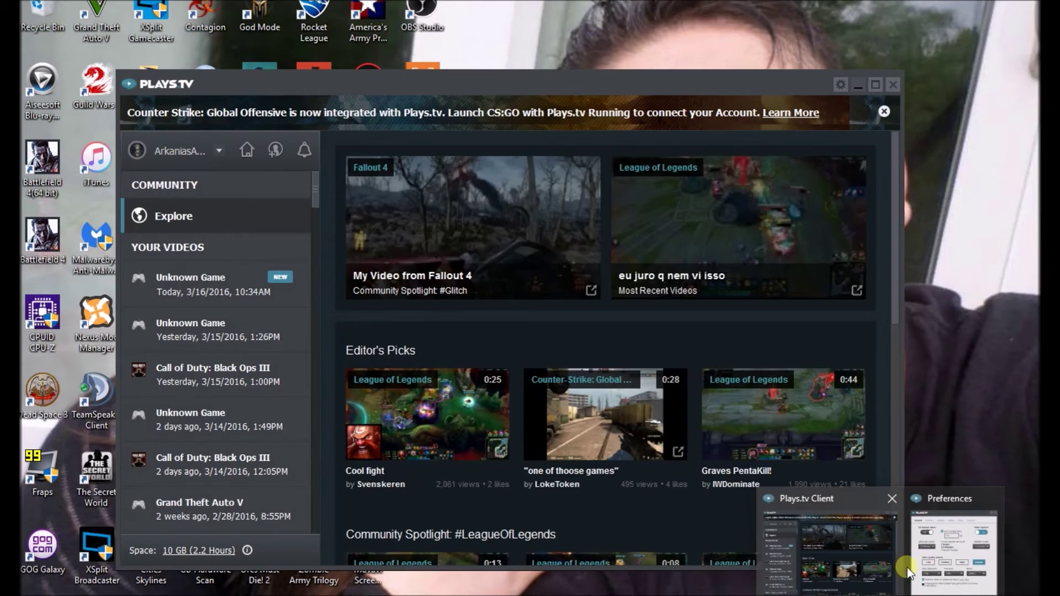
# Bring Plays.tv forward, open the AdVenture Capitalist recording, and play the 0:09 clip
pyautogui.click(906, 568)
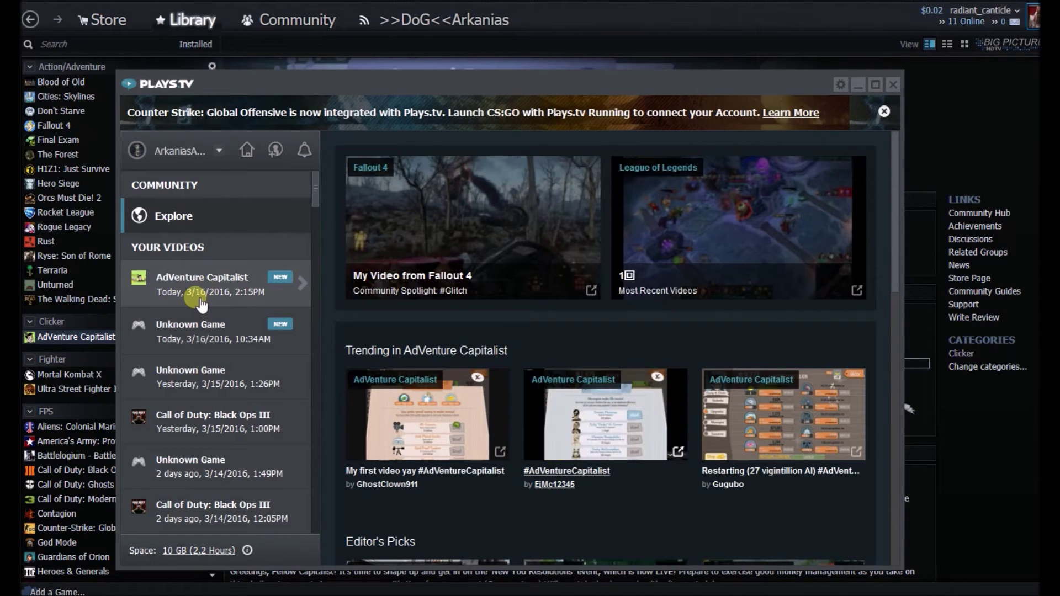
pyautogui.click(309, 304)
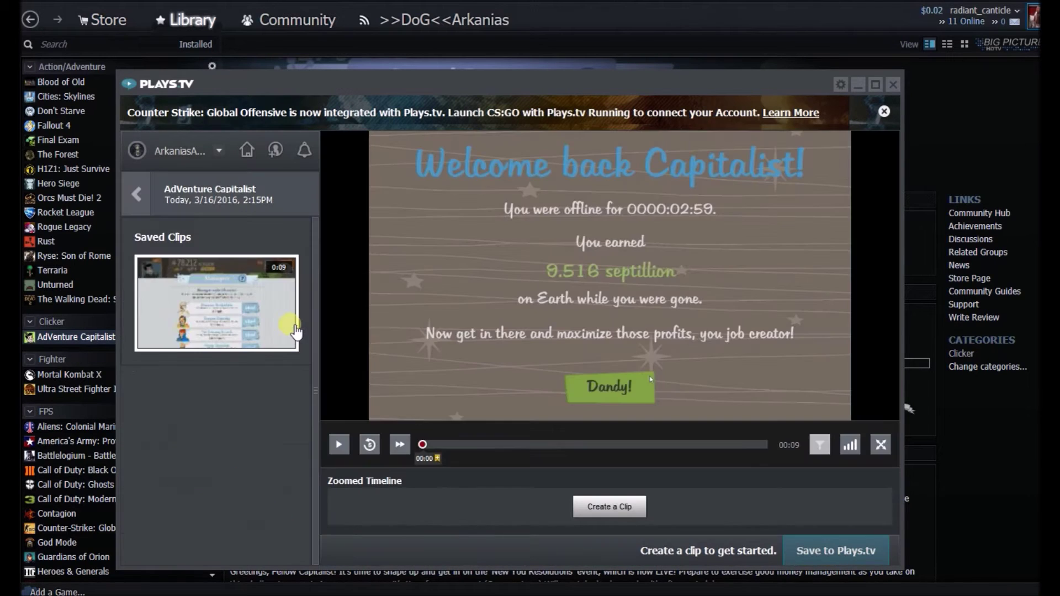
pyautogui.click(339, 444)
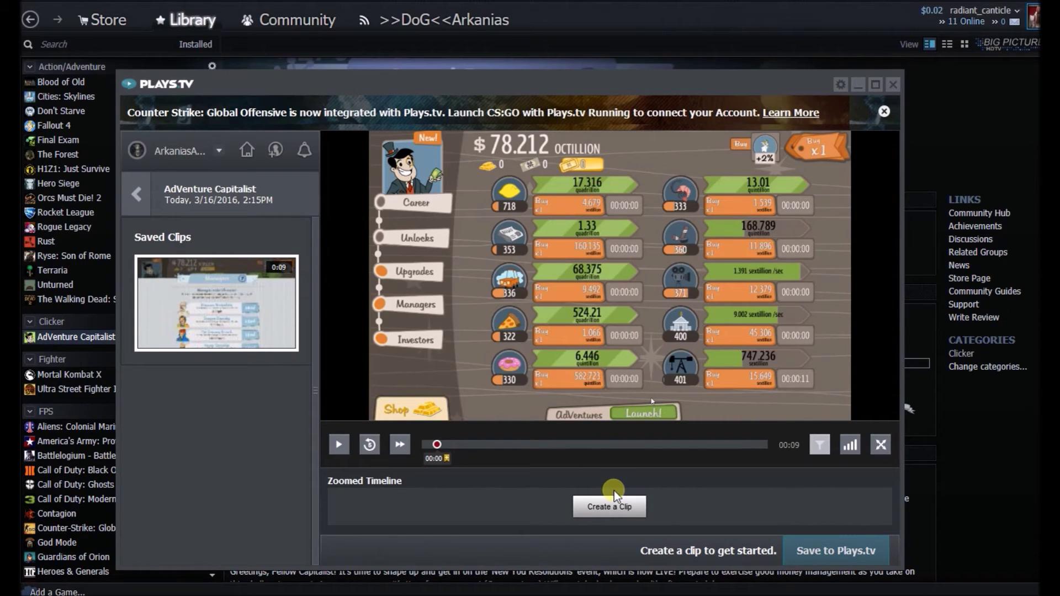
# Start a clip with its start point at about 00:01 on the Zoomed Timeline
pyautogui.moveTo(435, 444); pyautogui.dragTo(498, 444)
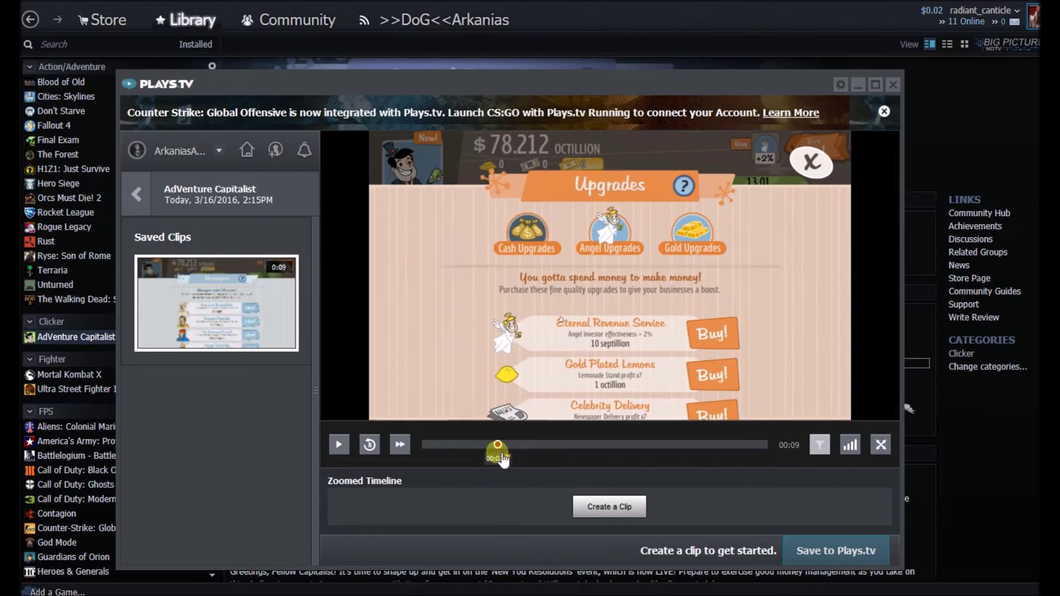
pyautogui.click(629, 514)
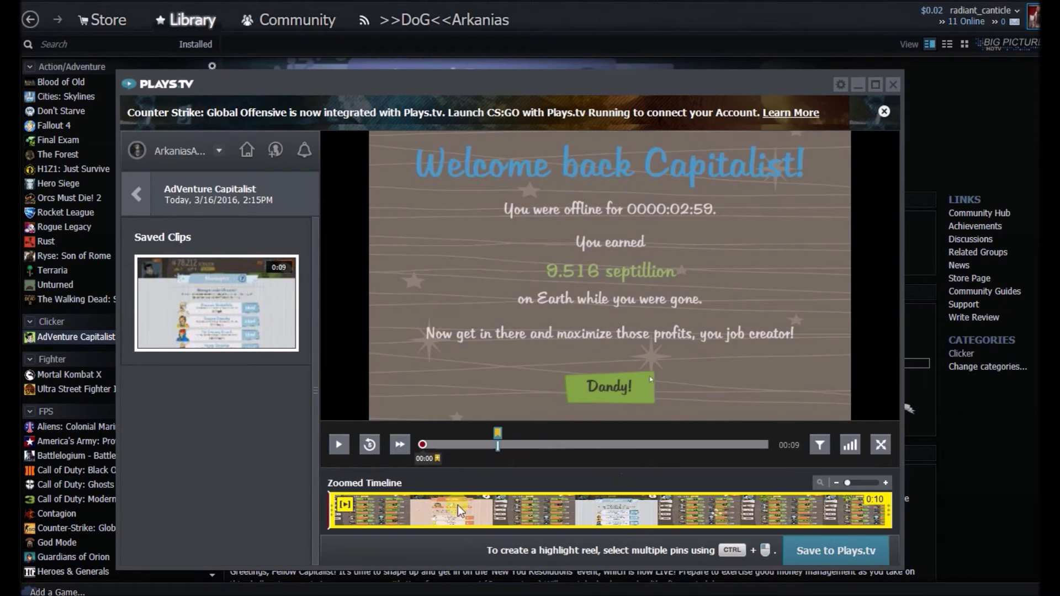
pyautogui.click(413, 512)
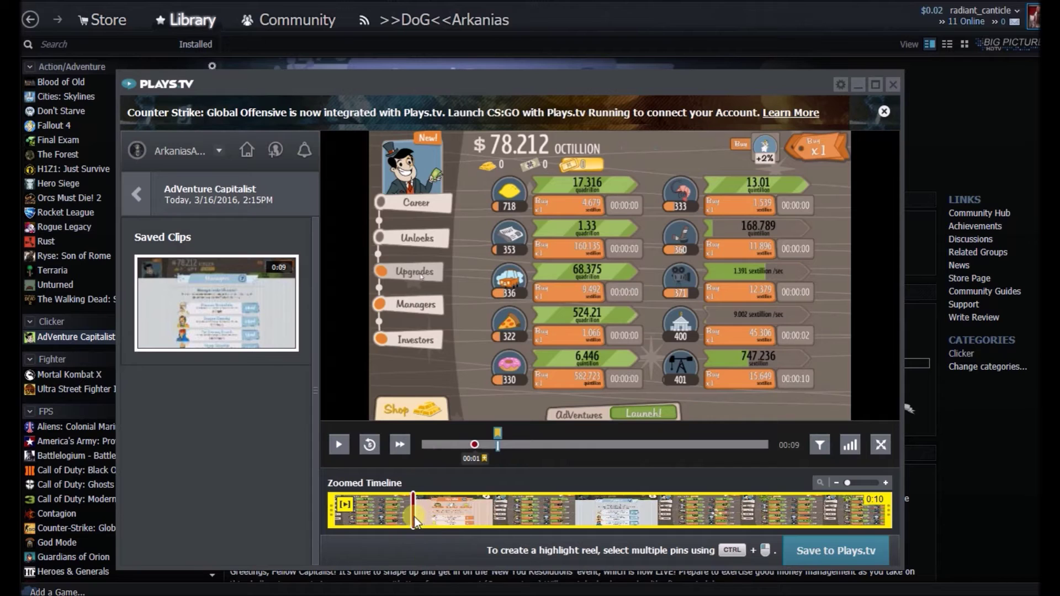
pyautogui.moveTo(415, 520)
pyautogui.mouseDown()
pyautogui.moveTo(499, 524)
pyautogui.moveTo(441, 527)
pyautogui.mouseUp()
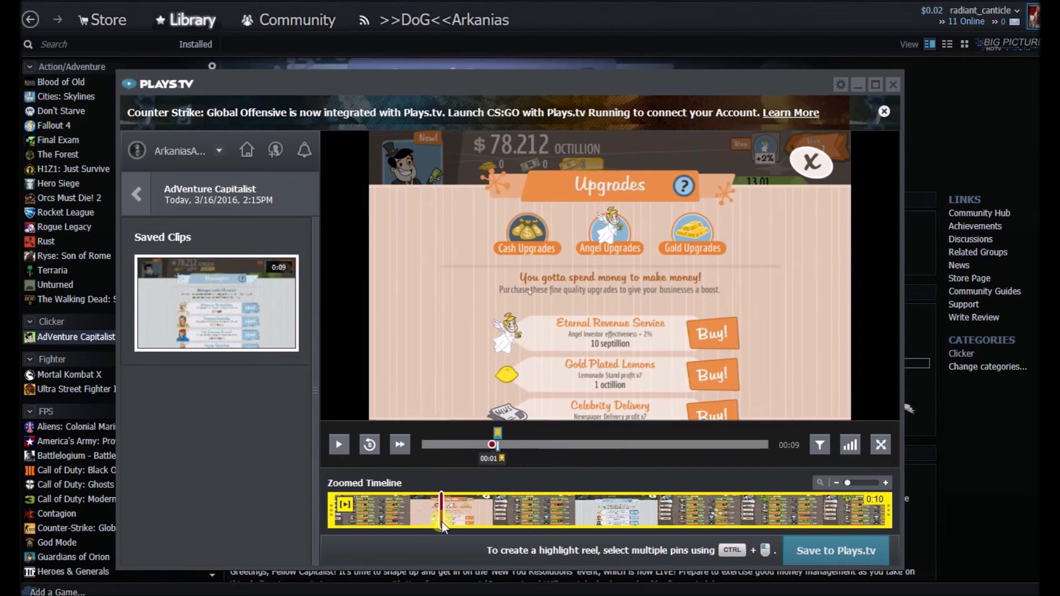
pyautogui.rightClick(442, 512)
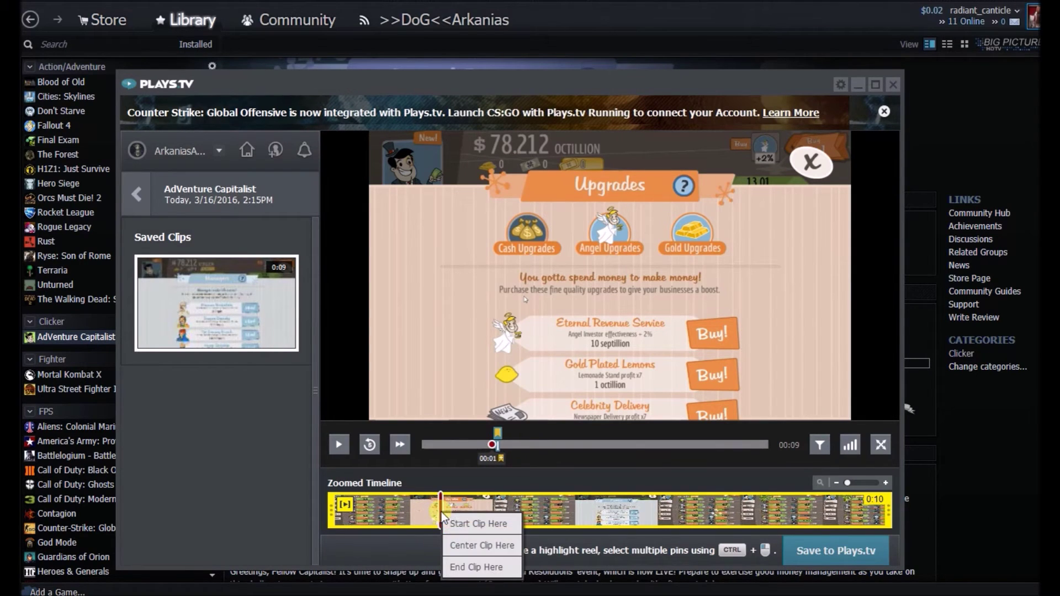
pyautogui.click(467, 531)
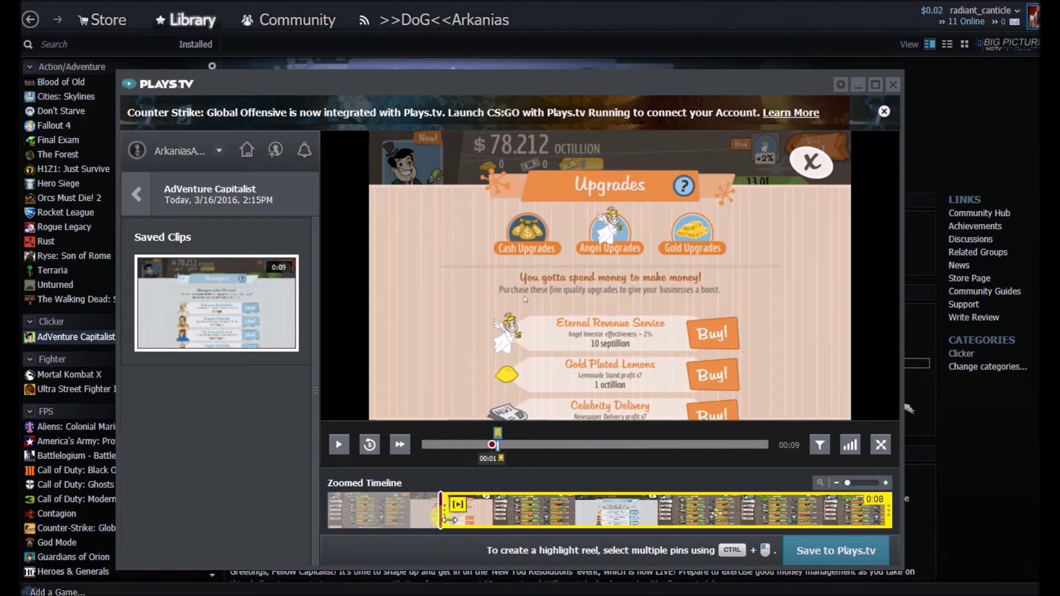
# Set the clip's end point at 00:06, giving a 5-second section
pyautogui.click(700, 516)
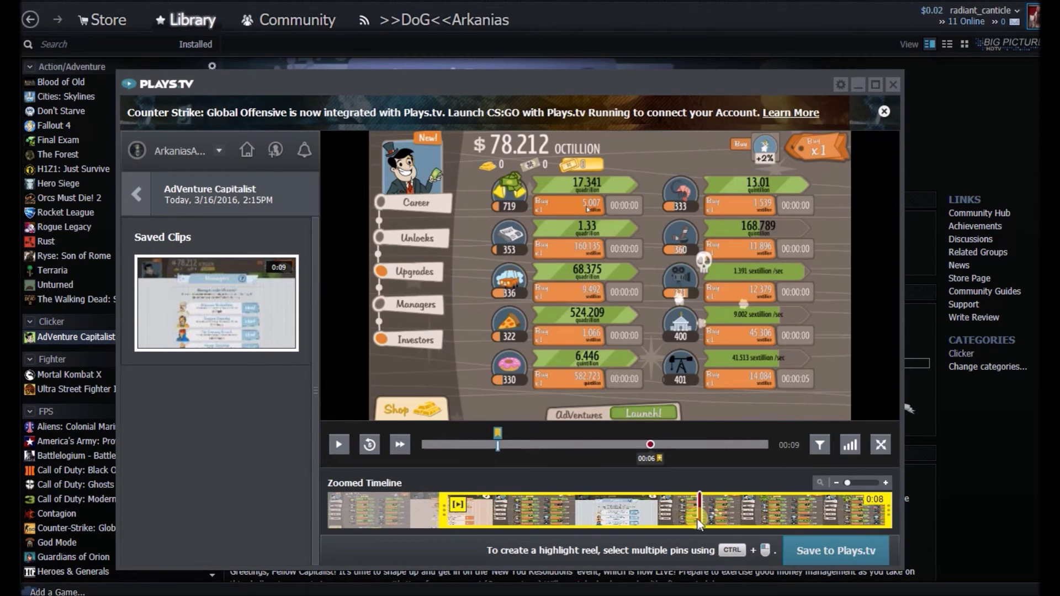
pyautogui.click(675, 516)
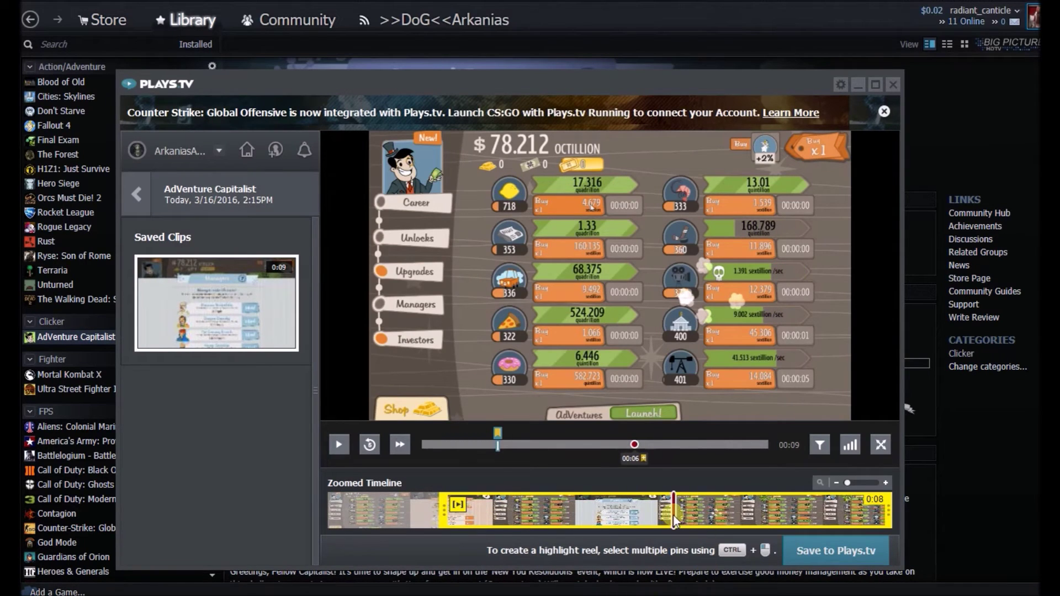
pyautogui.rightClick(676, 516)
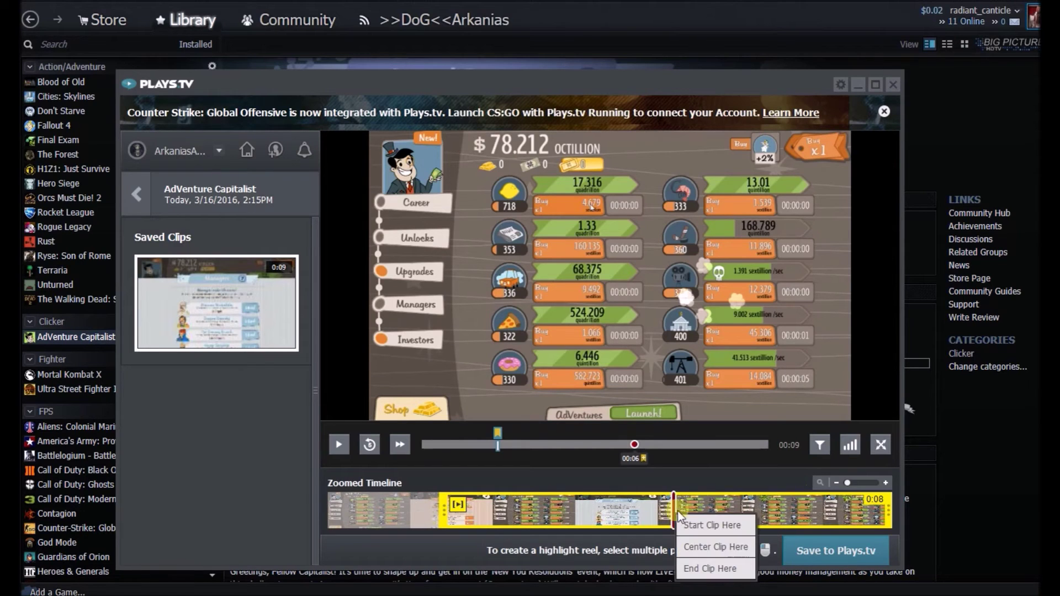
pyautogui.click(707, 564)
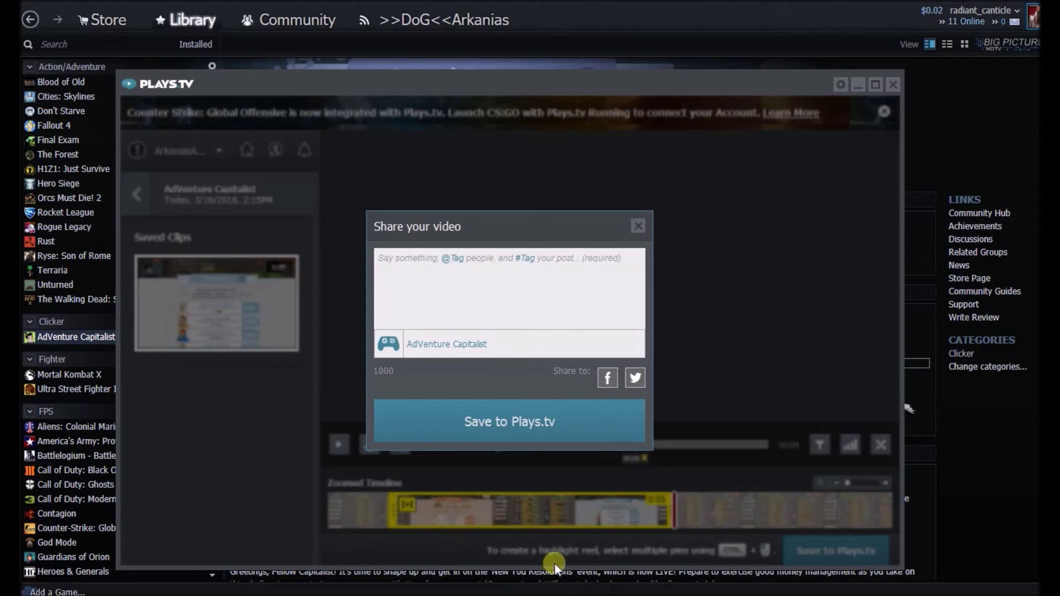
# Tag the post #AdVentureCapitalist and save the clip to Plays.tv
pyautogui.click(506, 269)
pyautogui.write('#')
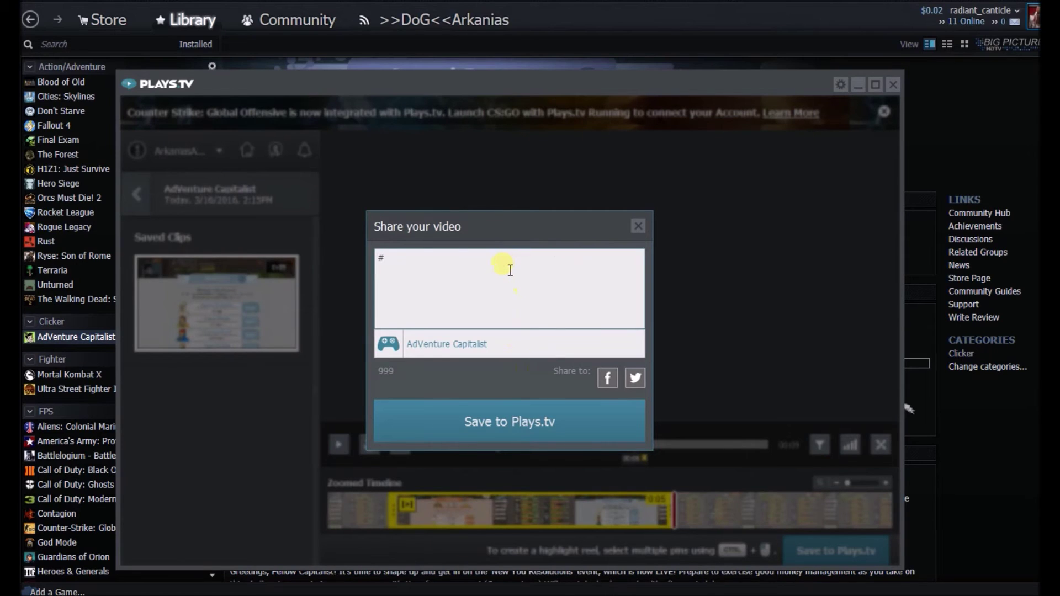
pyautogui.write('adve')
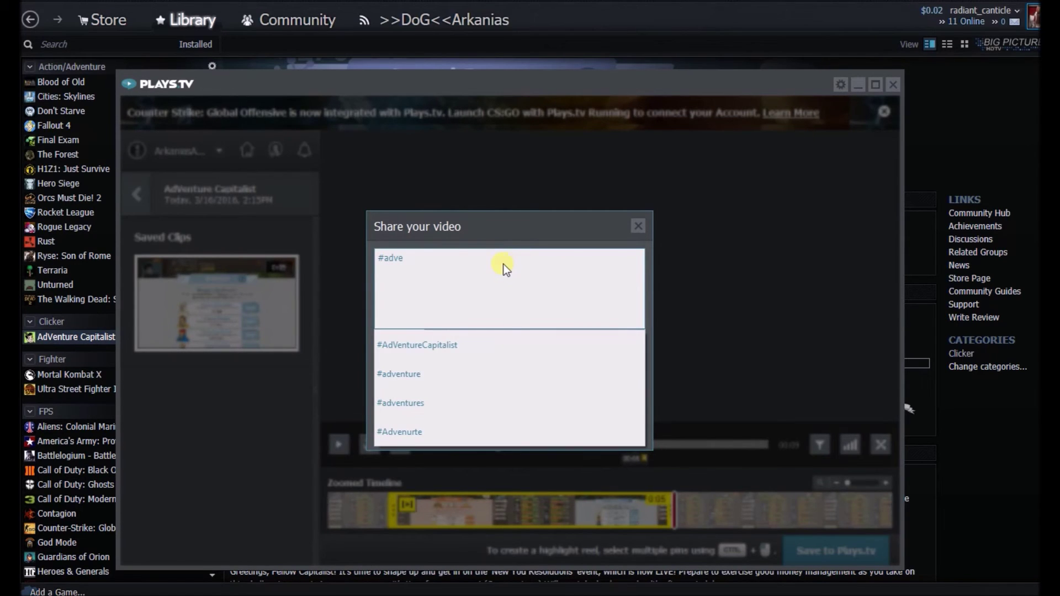
pyautogui.click(497, 341)
pyautogui.click(581, 428)
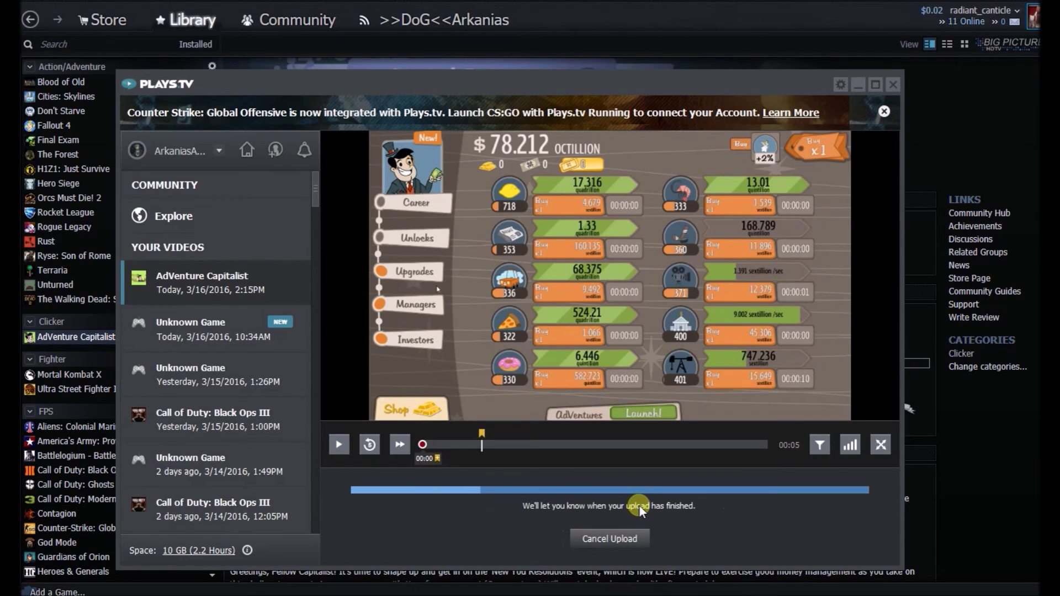
# Cancel the clip upload, then check where game videos are saved in the storage settings
pyautogui.click(632, 542)
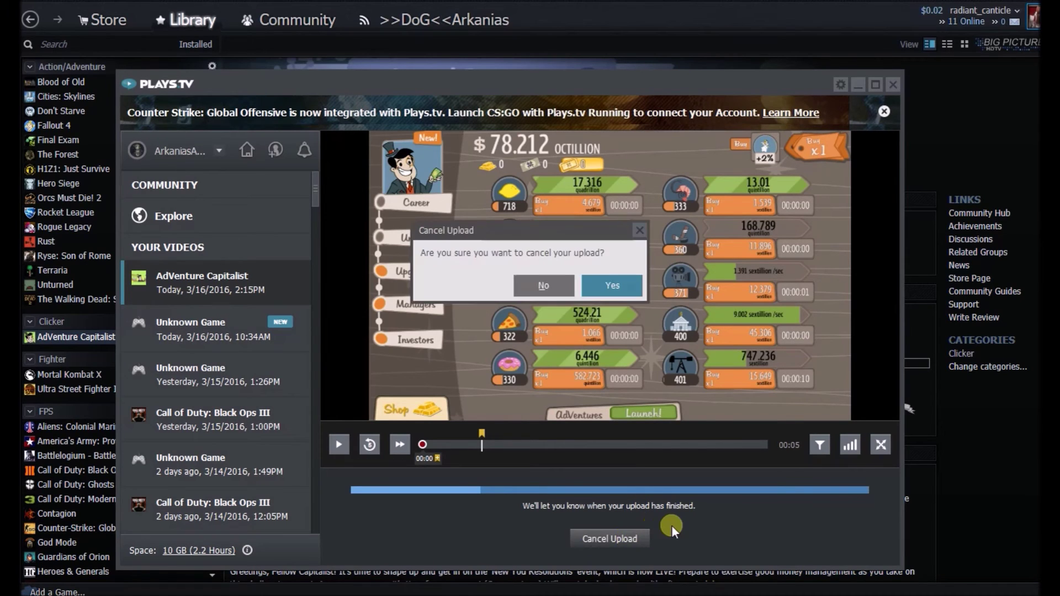
pyautogui.click(612, 284)
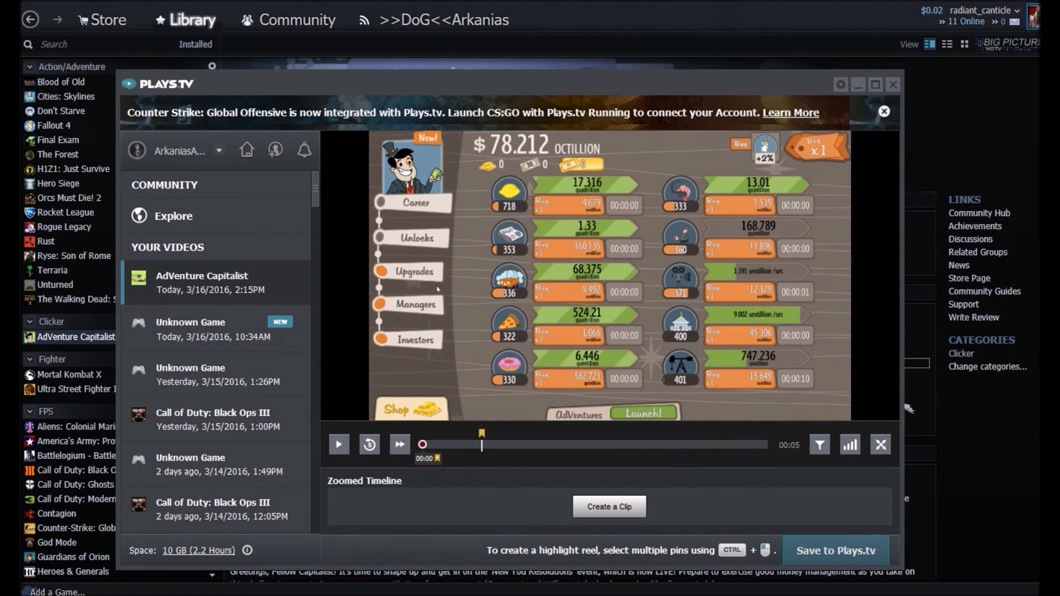
pyautogui.moveTo(249, 552)
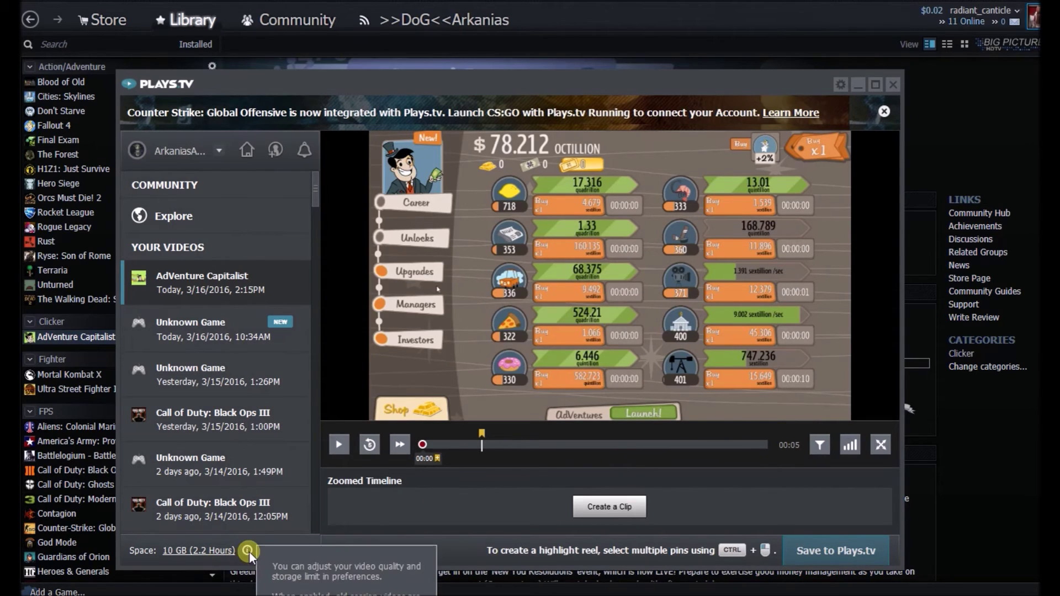
pyautogui.click(221, 551)
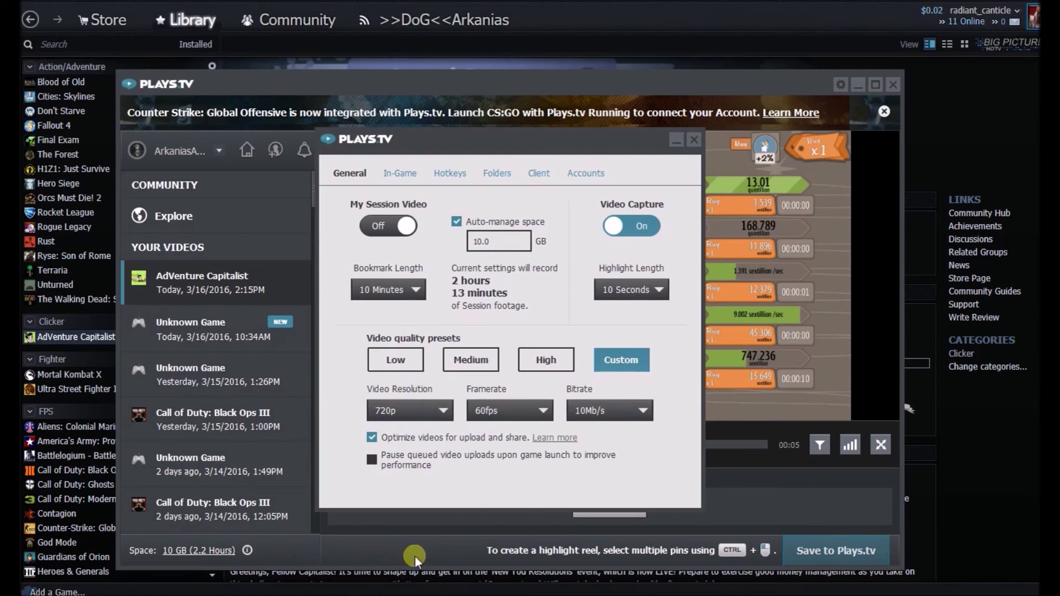
pyautogui.click(495, 174)
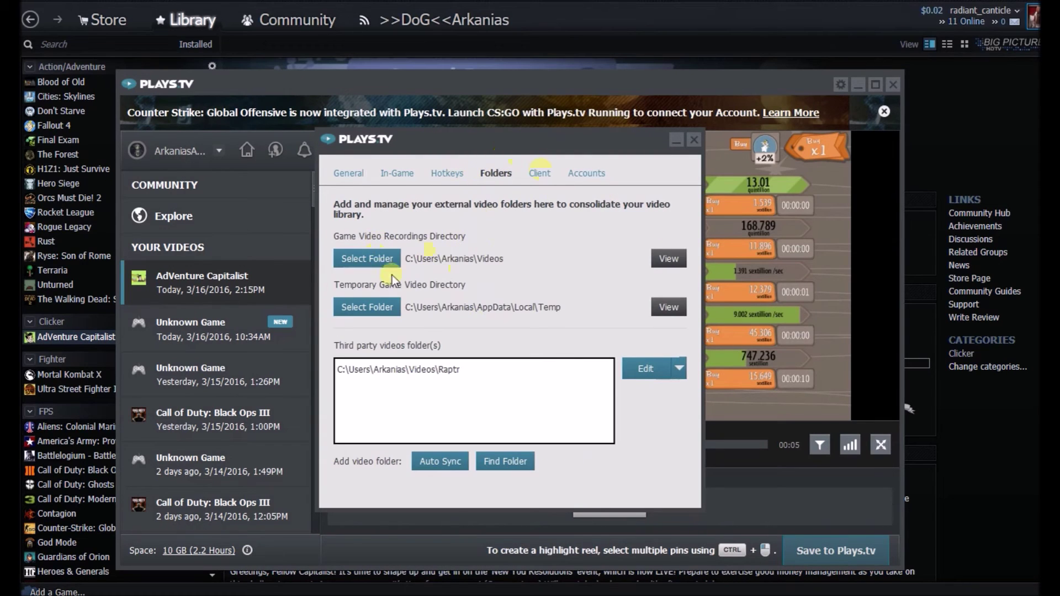
pyautogui.click(693, 139)
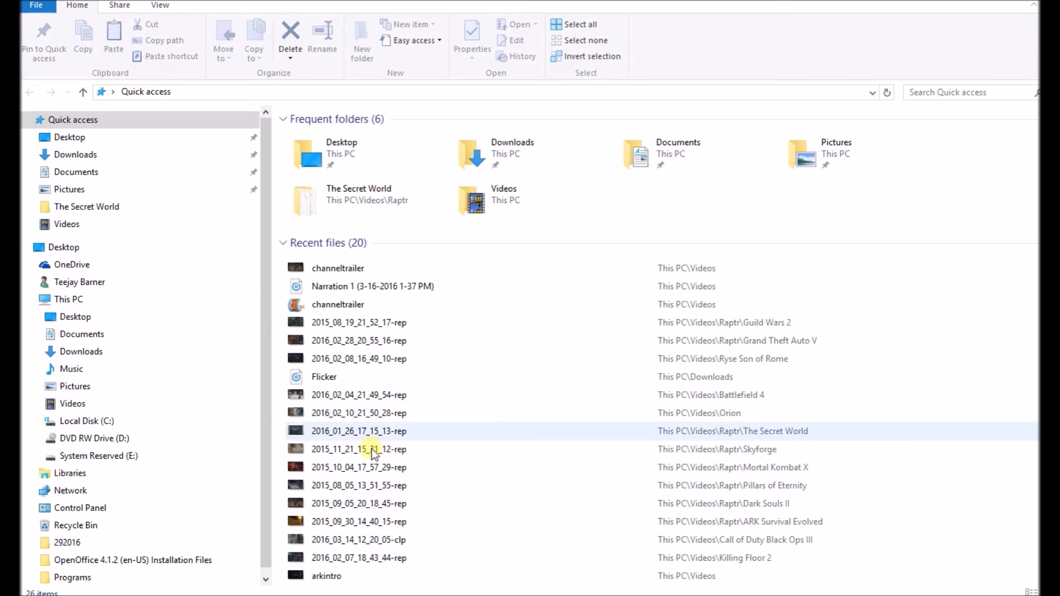
# Open Videos\AdVenture Capitalist and play the trimmed -clp clip file
pyautogui.click(77, 405)
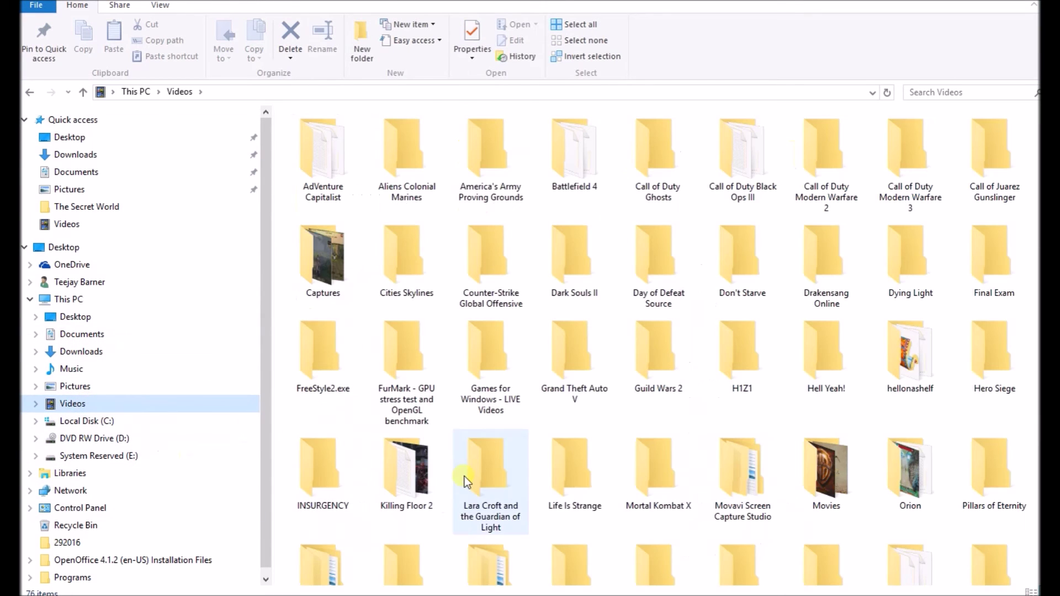
pyautogui.click(605, 469)
pyautogui.scroll(-5, 604, 469)
pyautogui.scroll(10, 604, 468)
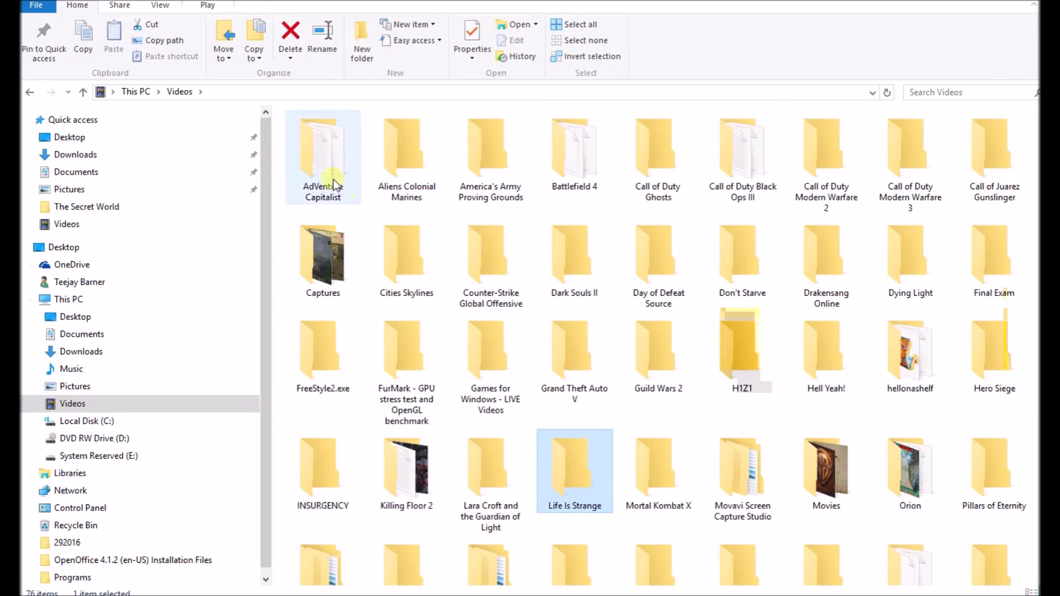
pyautogui.doubleClick(323, 166)
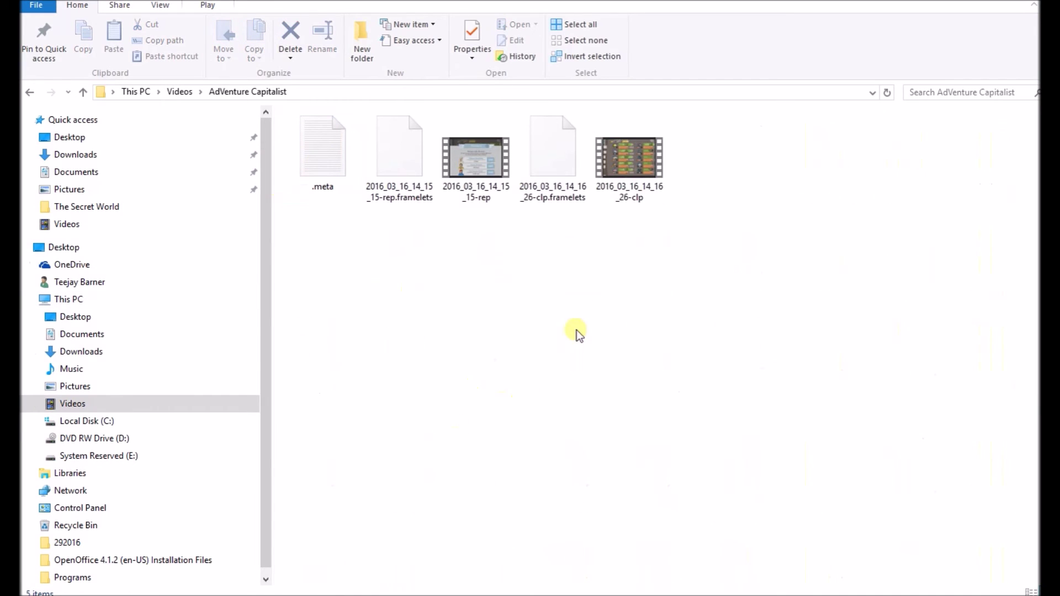
pyautogui.click(467, 164)
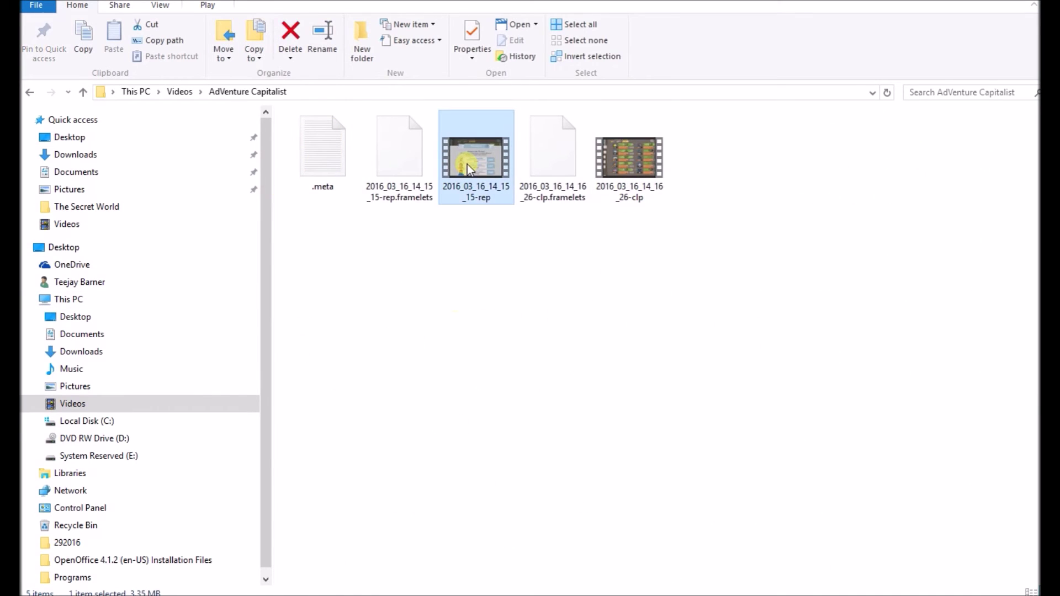
pyautogui.click(645, 154)
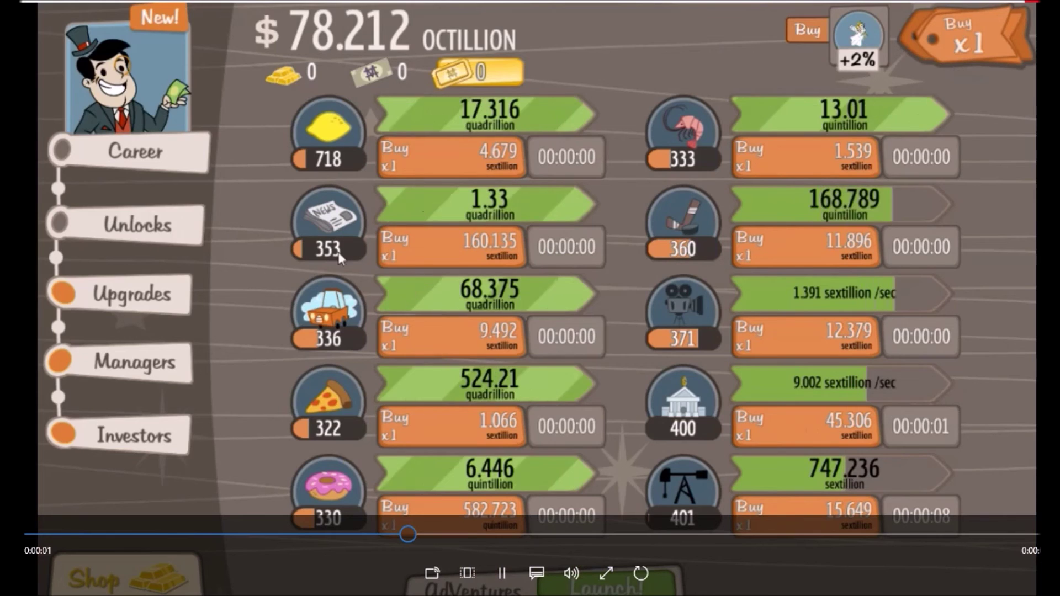
pyautogui.hotkey('alt', 'F4')
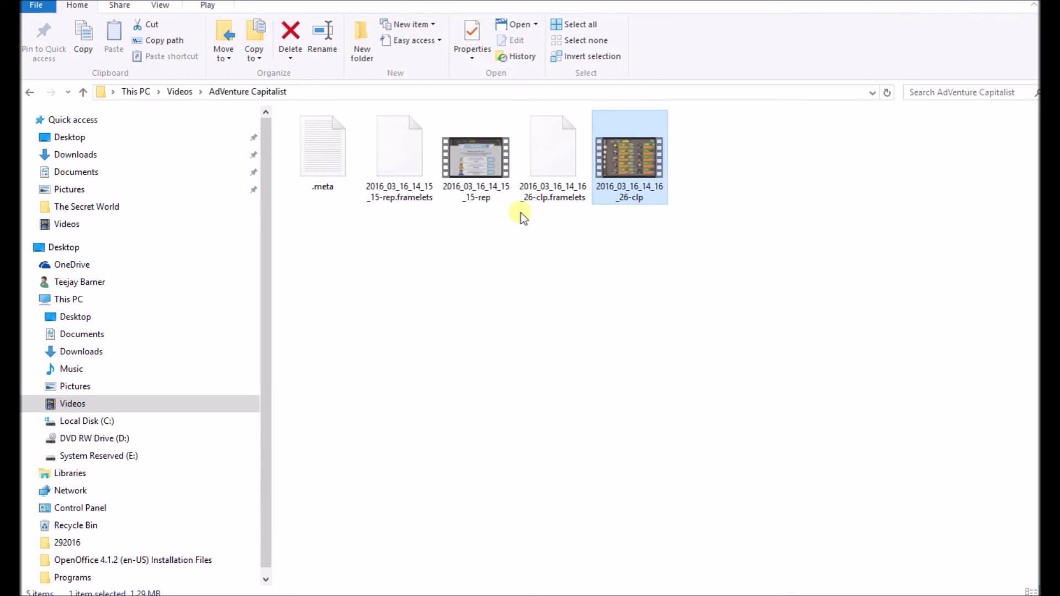
# Reselect the trimmed clip file and check its details to confirm MP4 and 5-second length
pyautogui.click(476, 181)
pyautogui.click(647, 161)
pyautogui.rightClick(627, 170)
pyautogui.click(800, 132)
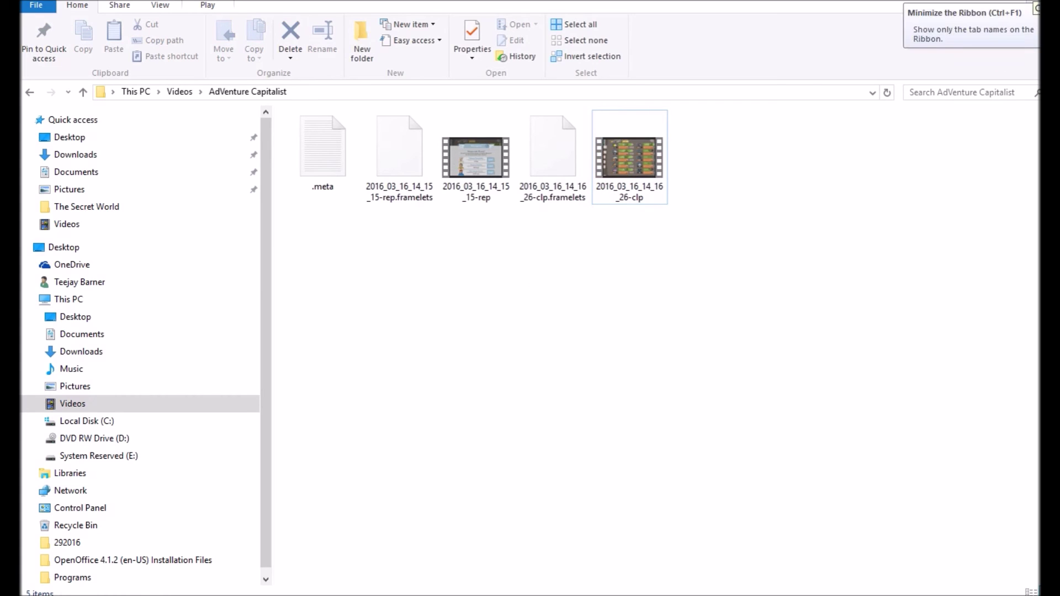
pyautogui.moveTo(629, 163)
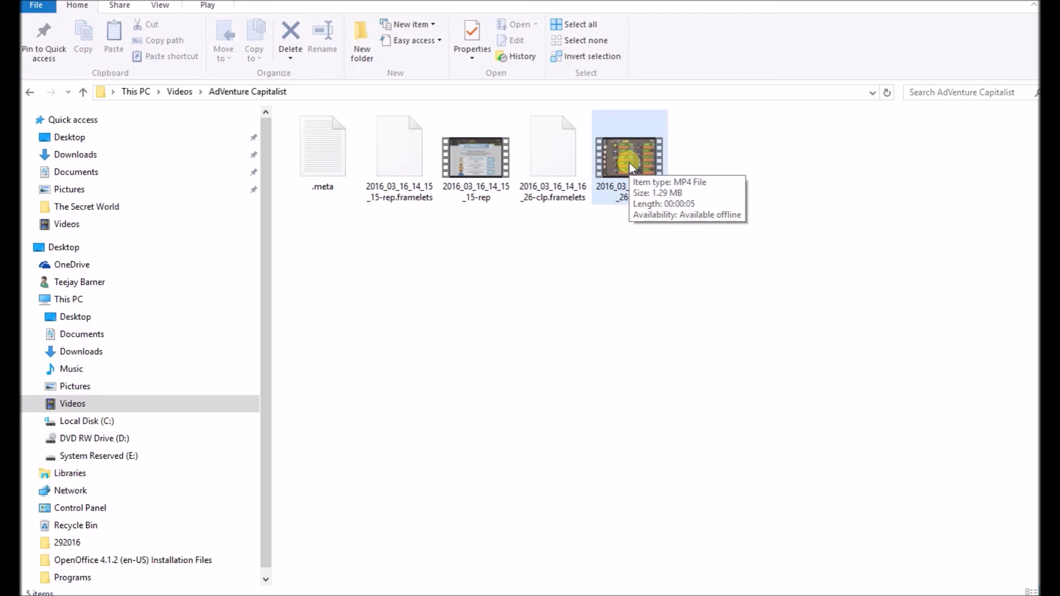
pyautogui.moveTo(630, 164)
pyautogui.mouseDown()
pyautogui.moveTo(580, 281)
pyautogui.moveTo(624, 176)
pyautogui.mouseUp()
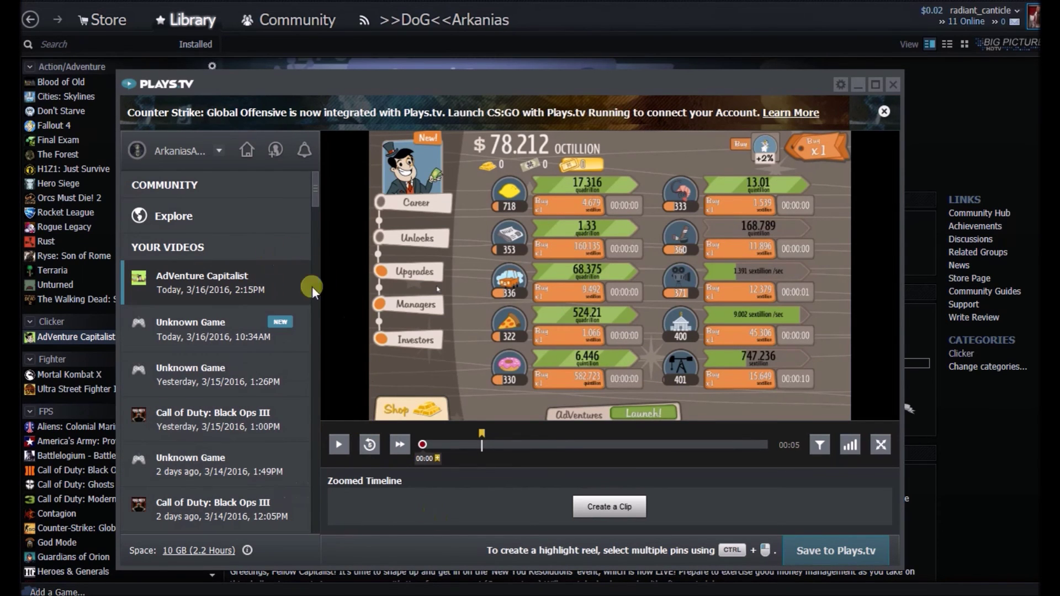
# Close the Plays.tv client and bring the AMD Gaming Evolved home screen forward
pyautogui.click(893, 84)
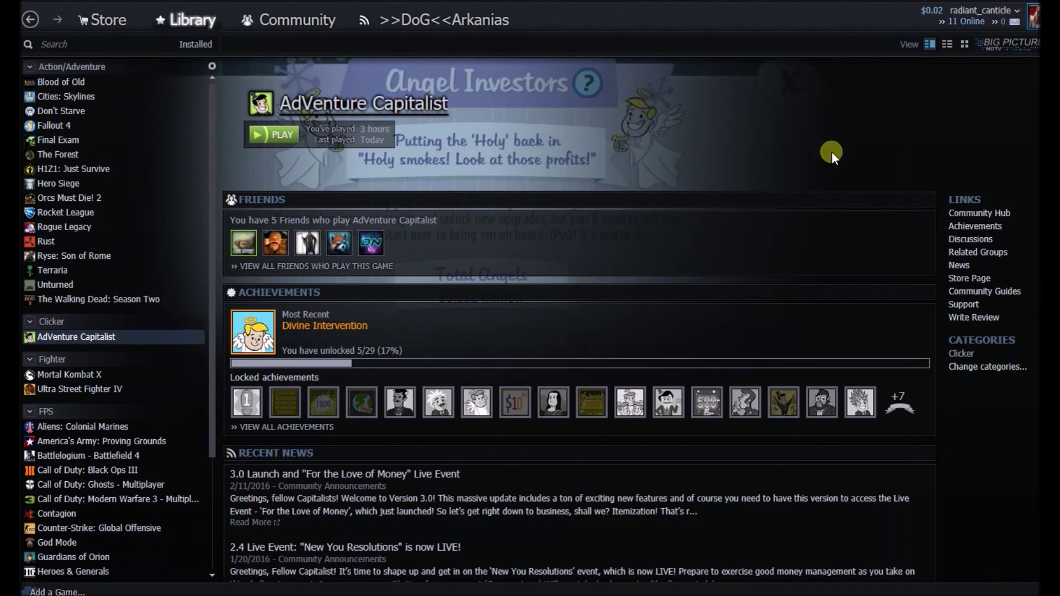
pyautogui.moveTo(886, 593)
pyautogui.click(884, 544)
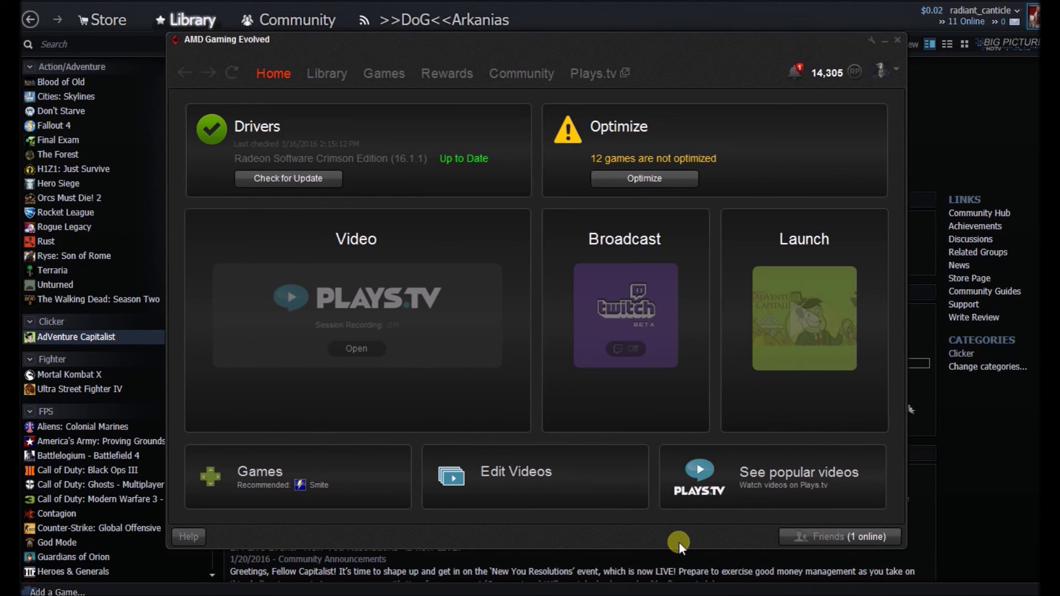
pyautogui.moveTo(736, 545)
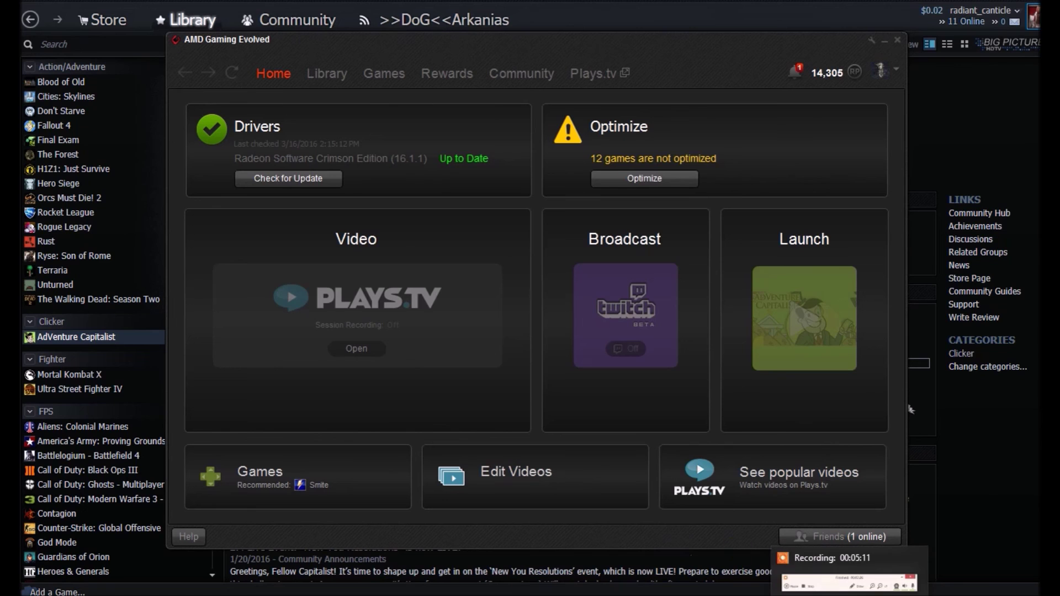